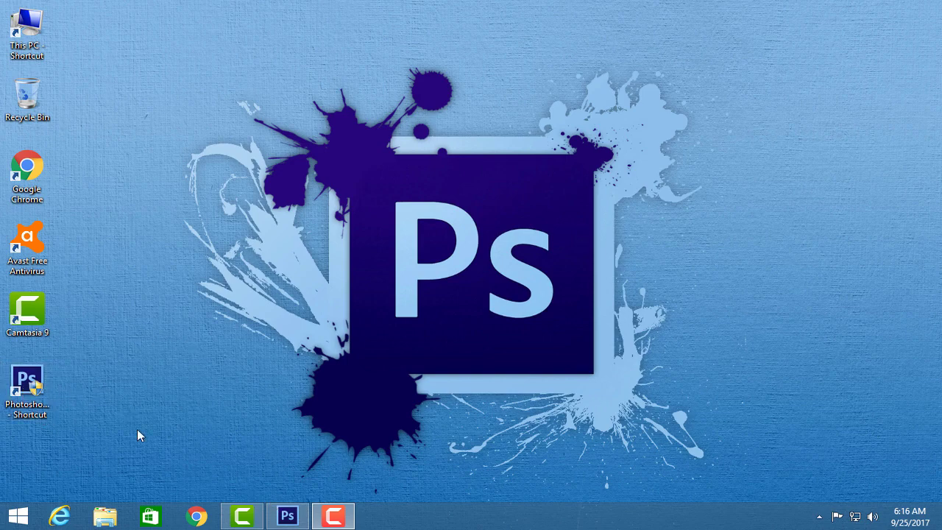
Bring the blemishes1.jpg face photo forward in Photoshop and select the Spot Healing Brush Tool.
left_click(290, 519)
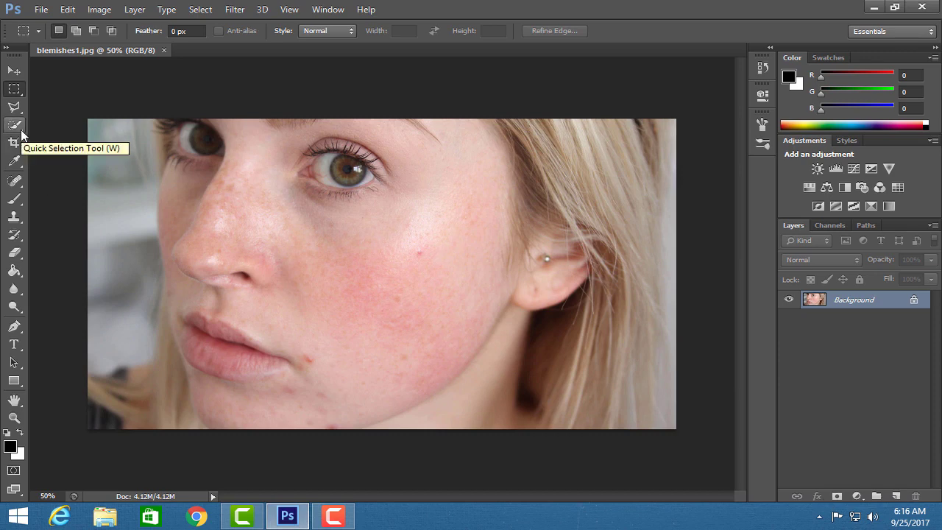
left_click(17, 126)
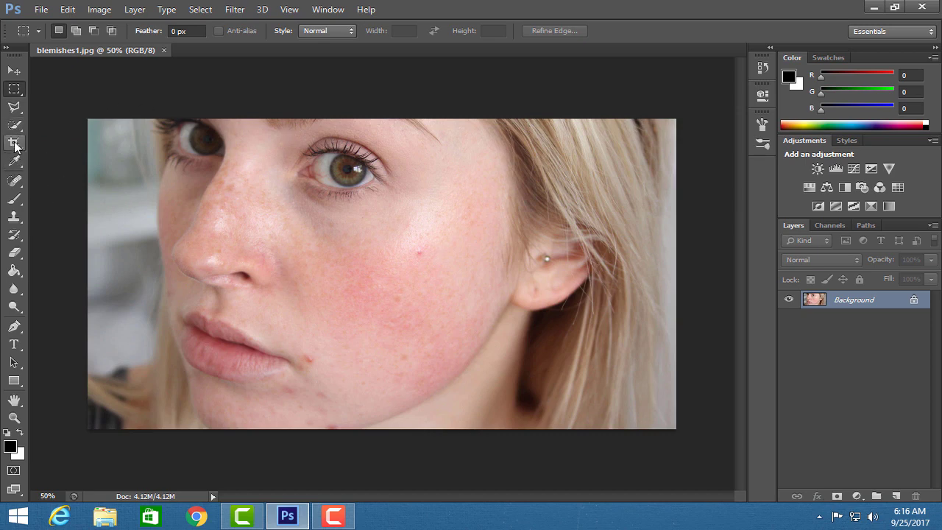
left_click(14, 180)
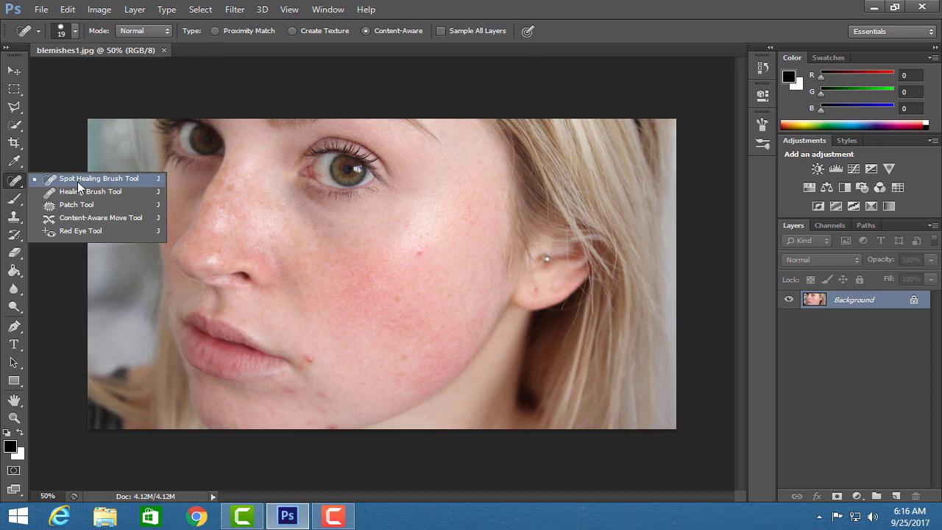
Set the Spot Healing Brush size to 40 px.
left_click(15, 180)
left_click(76, 32)
left_click_drag(66, 60, 80, 60)
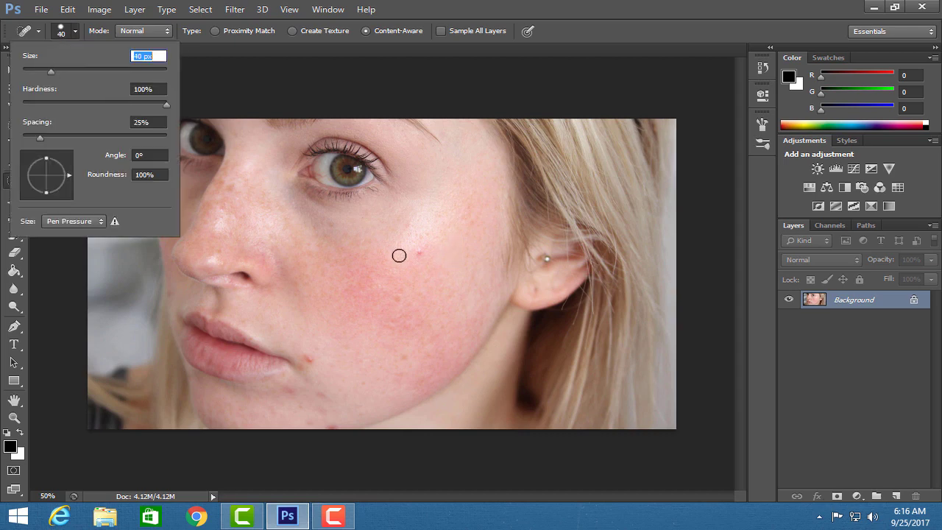
key("BackSpace")
key("Return")
left_click(474, 209)
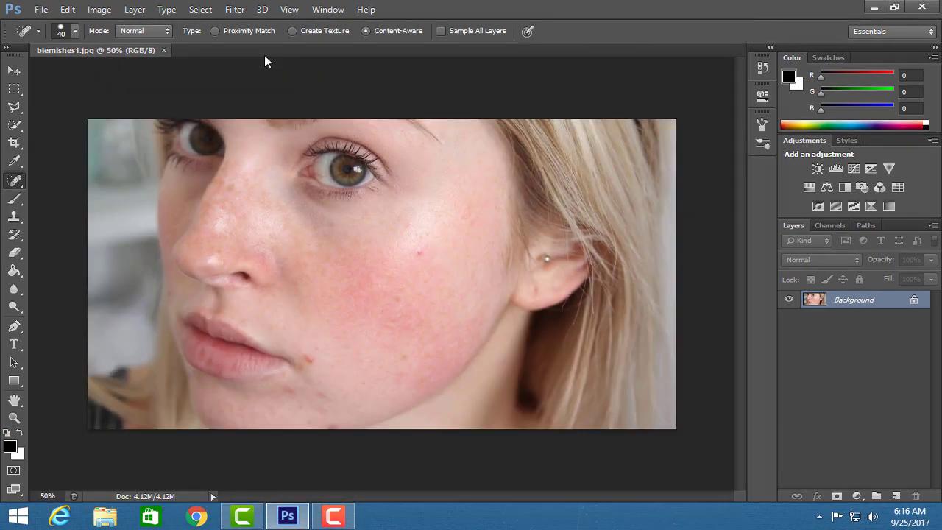
Zoom to 100% and heal the cheek blemishes and the red spots around the lip corner.
key("ctrl+plus")
key("ctrl+plus")
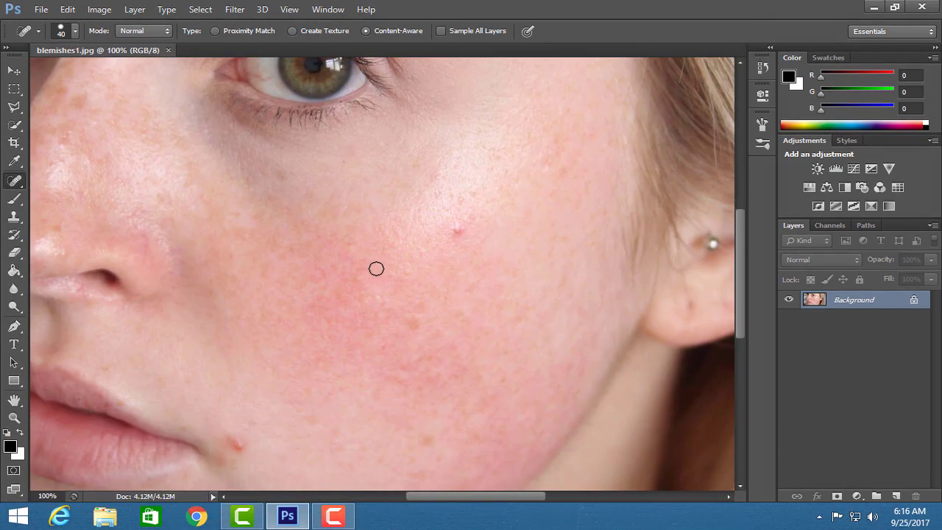
scroll(376, 269, "up", 1)
left_click(458, 255)
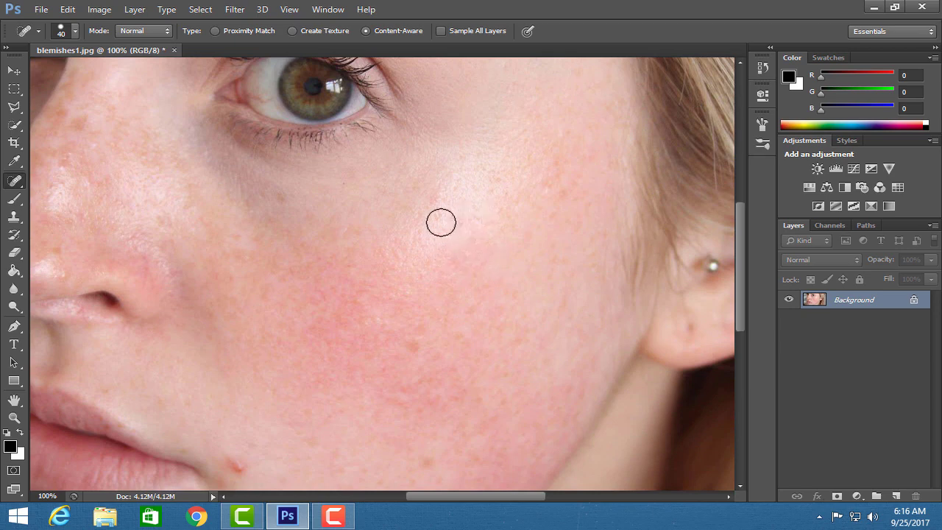
left_click(337, 263)
left_click(250, 202)
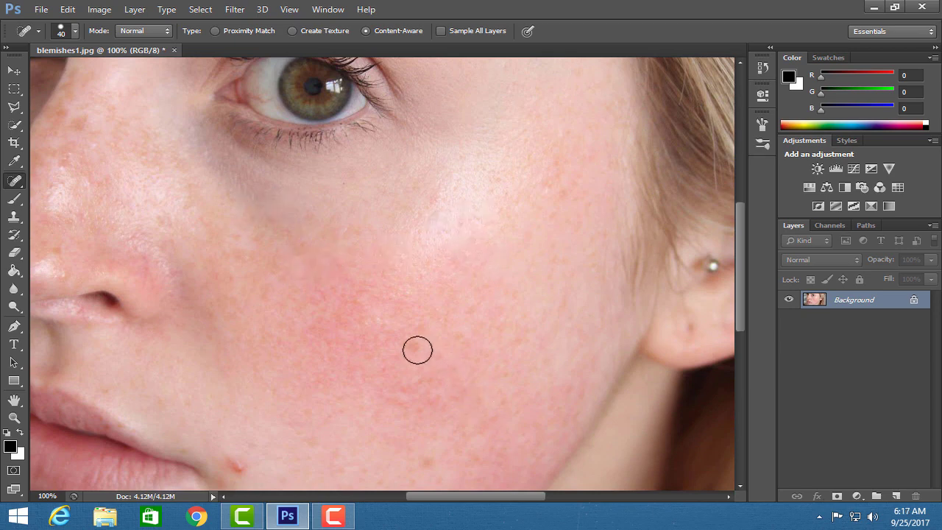
scroll(417, 347, "down", 3)
left_click(417, 410)
left_click(238, 375)
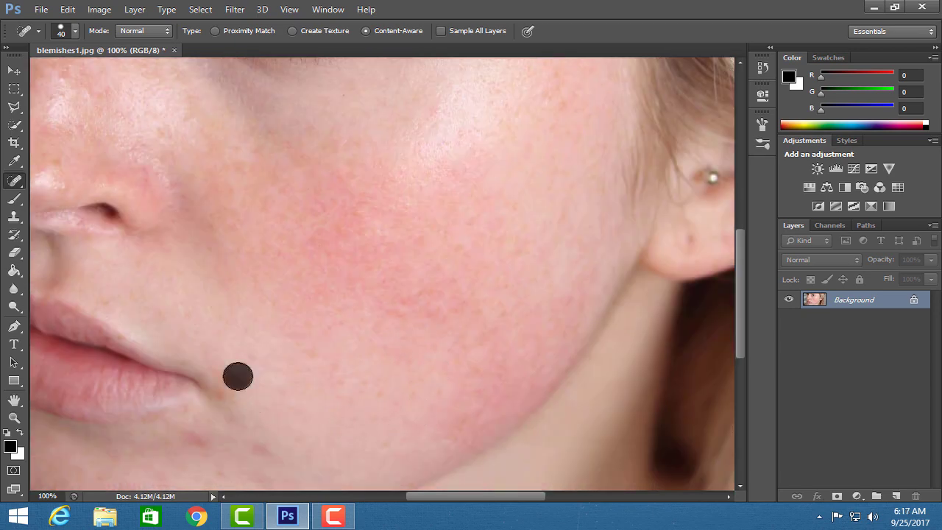
scroll(277, 393, "down", 2)
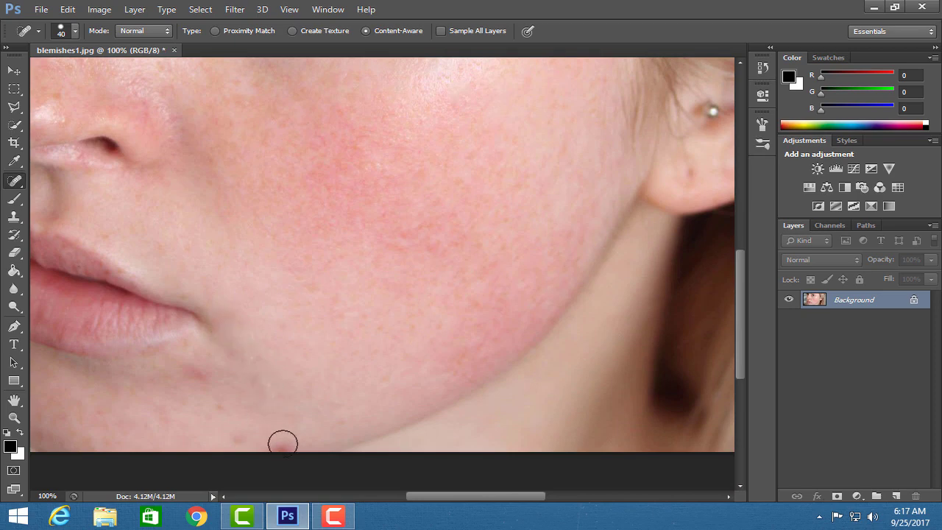
left_click(193, 362)
left_click(176, 407)
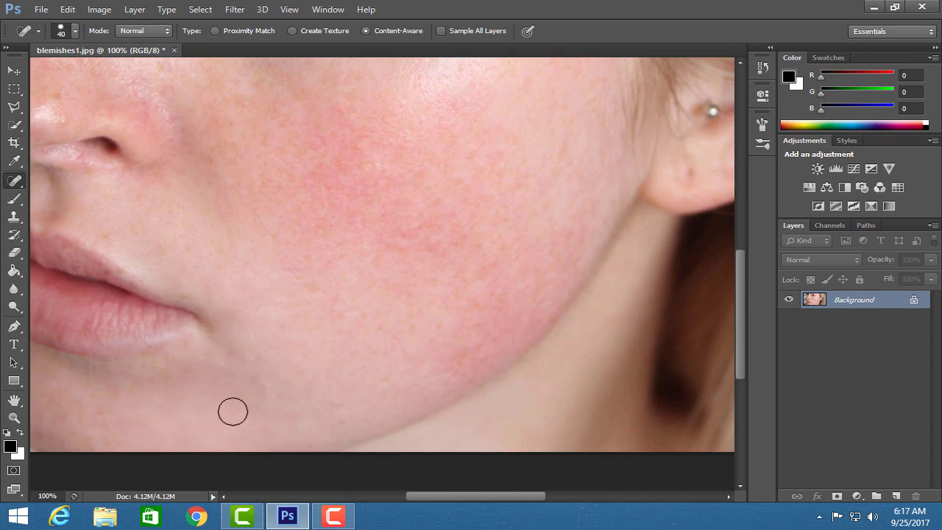
Heal the spots on the upper and left cheek and beside the nose.
scroll(384, 345, "up", 1)
scroll(376, 340, "up", 4)
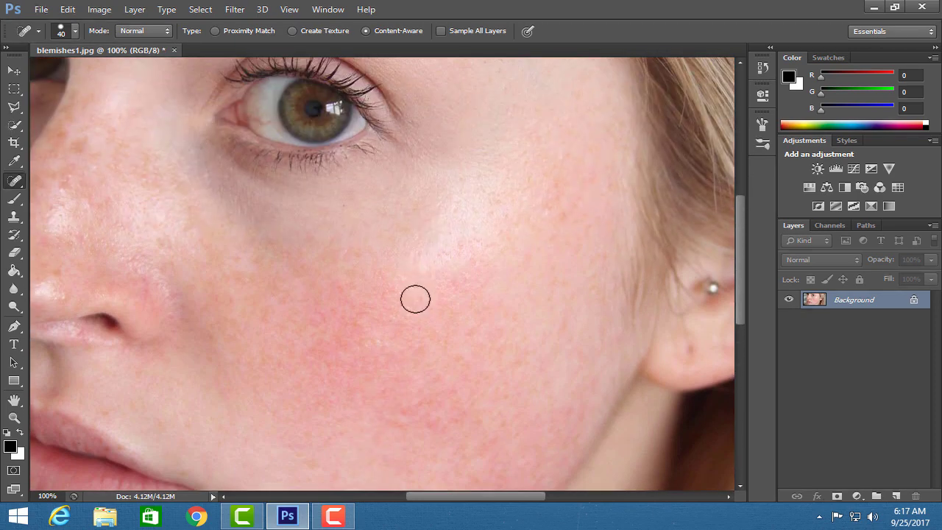
scroll(456, 275, "up", 2)
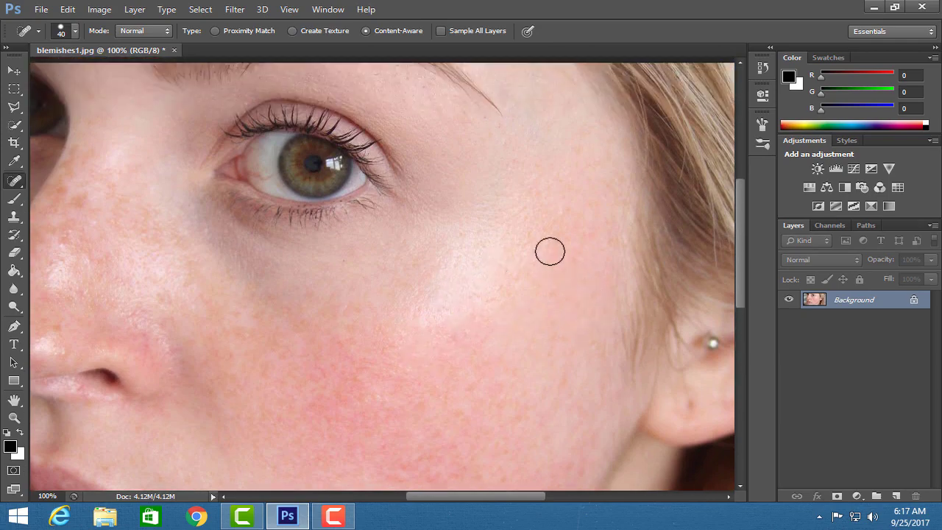
left_click(573, 147)
scroll(220, 340, "up", 4)
scroll(140, 345, "down", 2)
left_click_drag(158, 371, 176, 363)
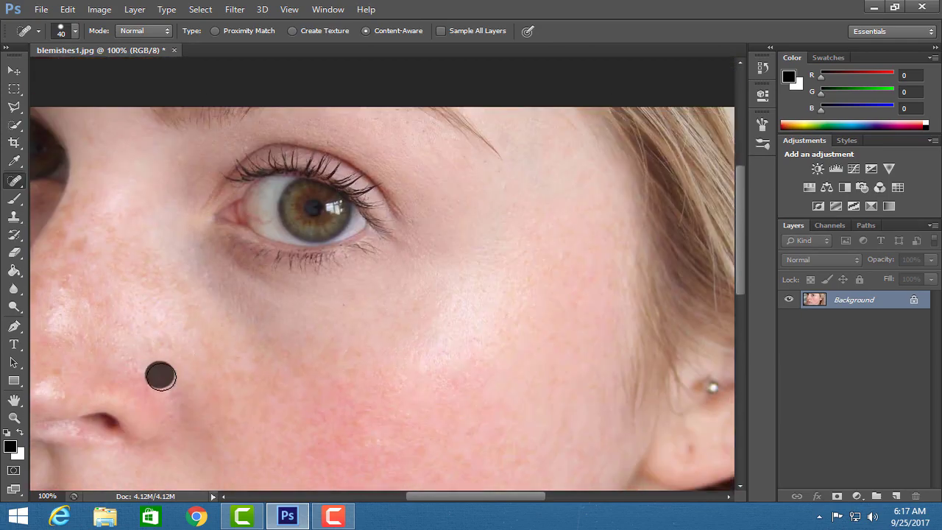
left_click(63, 393)
left_click_drag(73, 311, 67, 287)
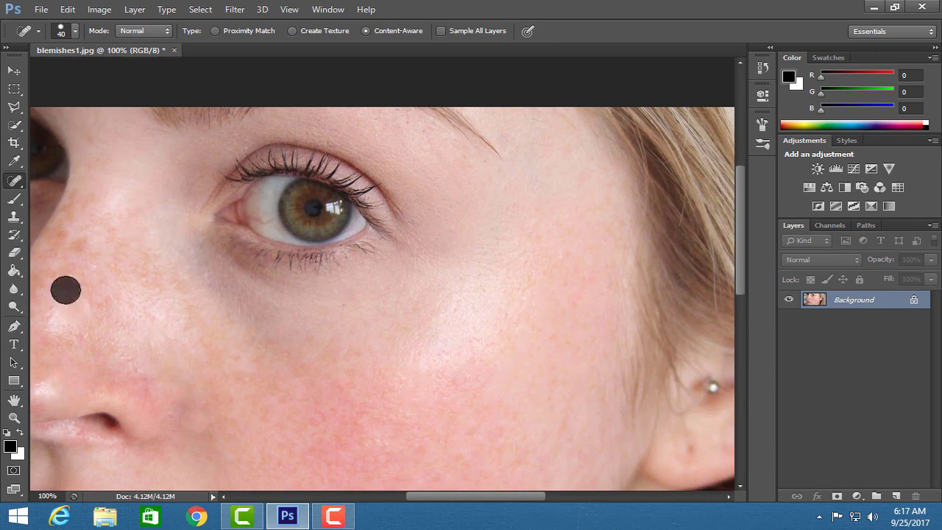
left_click(70, 220)
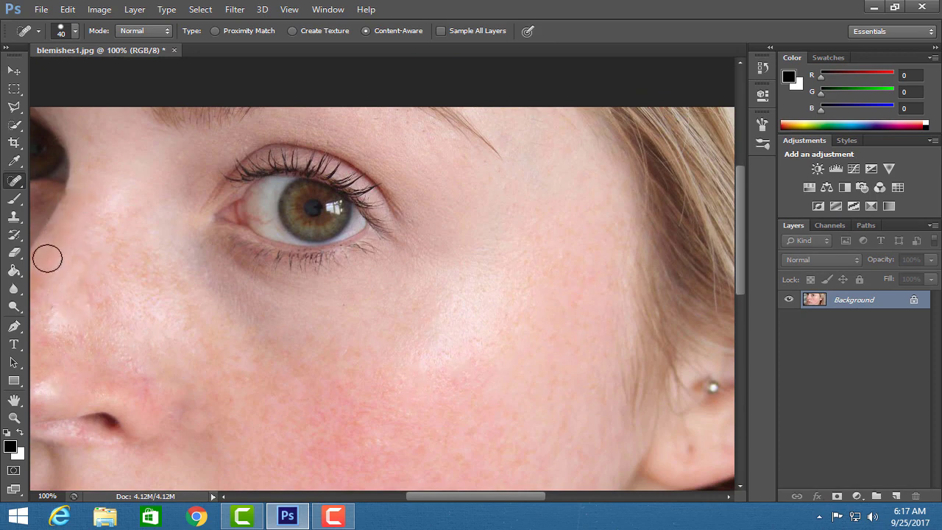
left_click(110, 206)
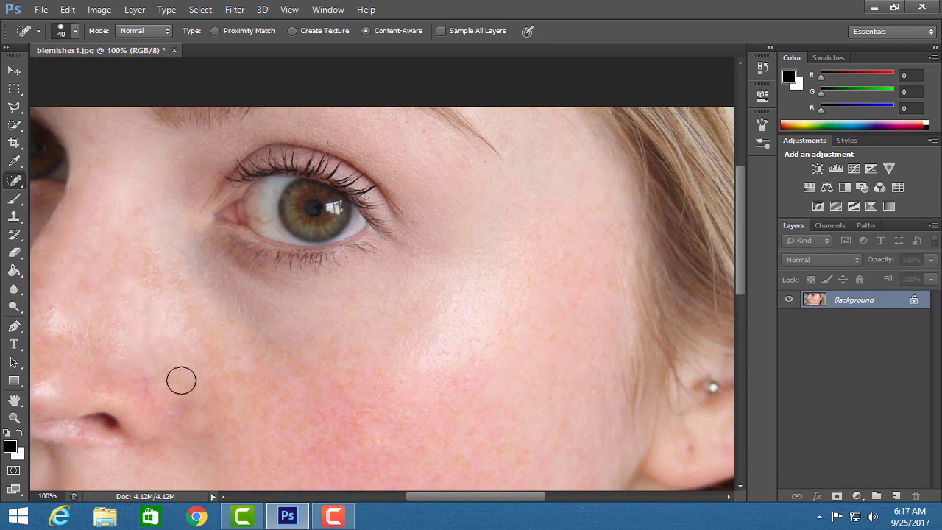
Zoom out to 66.7% and heal spots beside the nose and on the lower cheek.
key("ctrl+minus")
scroll(269, 299, "down", 2)
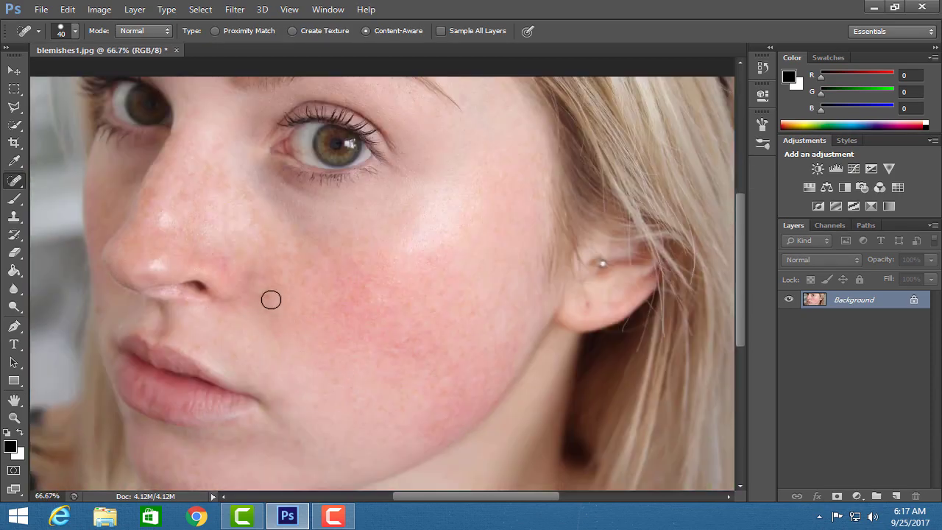
left_click(270, 287)
left_click(97, 190)
scroll(183, 392, "down", 2)
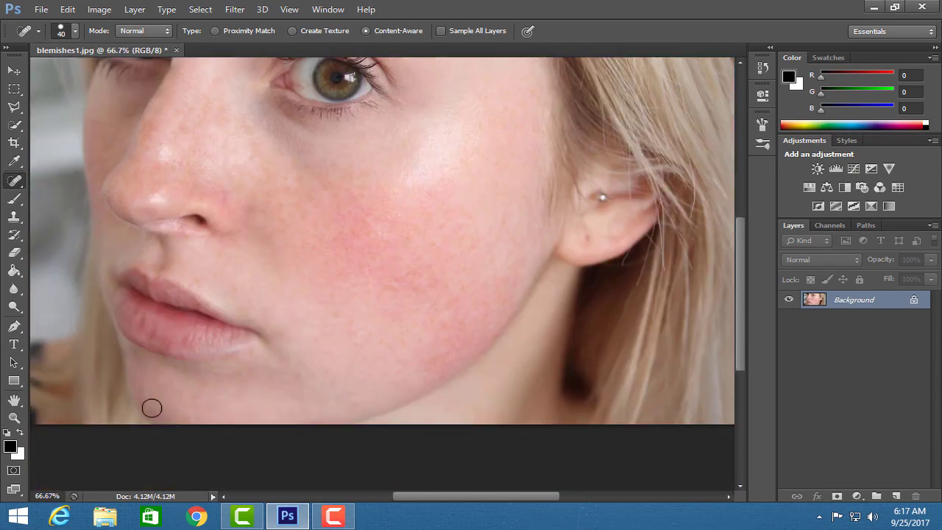
scroll(324, 380, "up", 2)
left_click(337, 362)
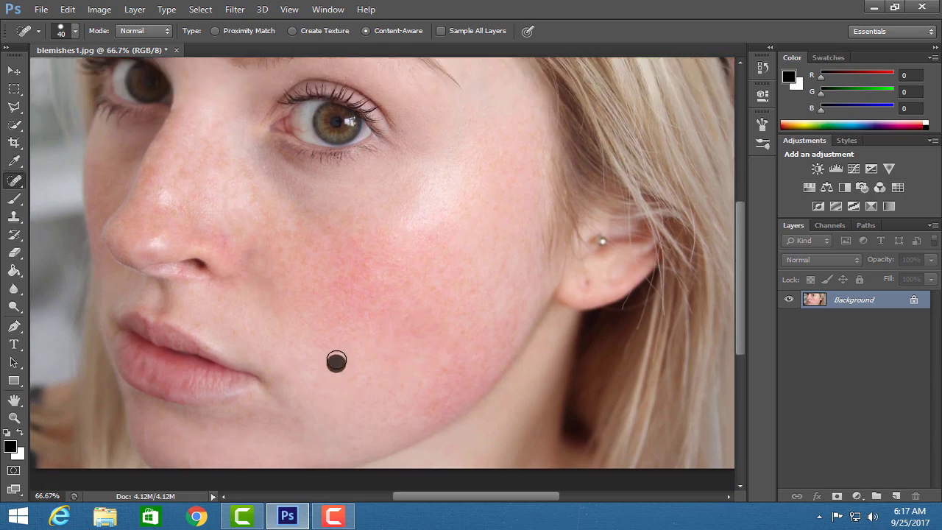
left_click(295, 425)
Heal the blemishes on the upper cheek, below the eye, lower cheek and above the lip.
scroll(471, 250, "up", 2)
left_click(505, 178)
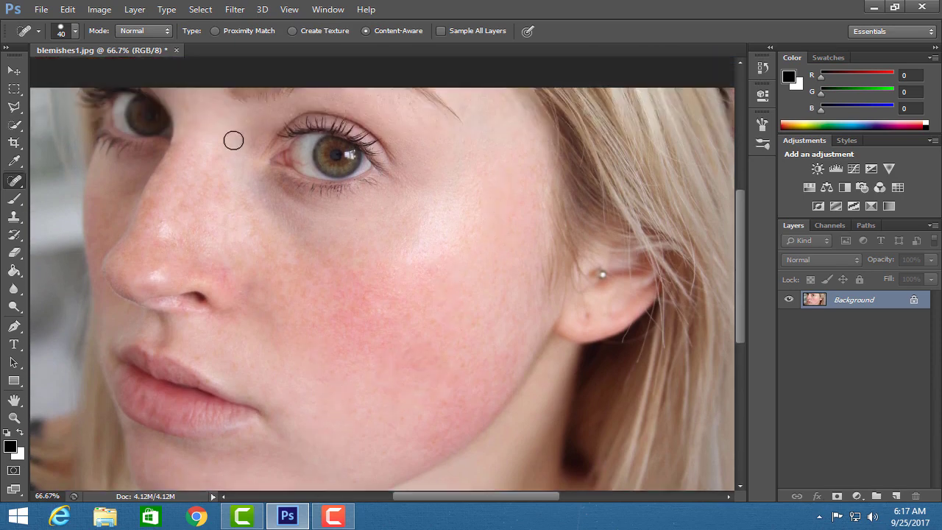
left_click(360, 225)
left_click(397, 225)
left_click(300, 437)
left_click(321, 419)
left_click(218, 364)
scroll(373, 262, "down", 1)
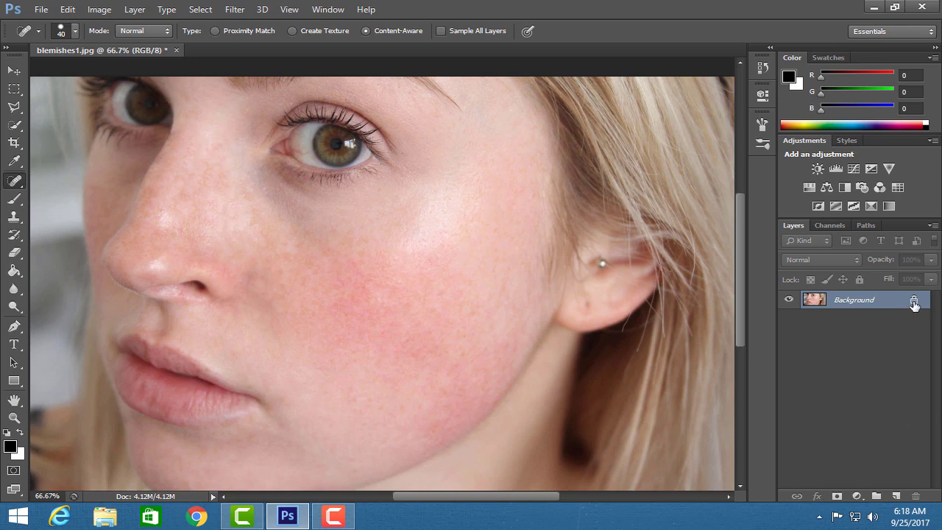
Convert the Background into Layer 0 and duplicate it with Ctrl+J as Layer 0 copy.
double_click(914, 302)
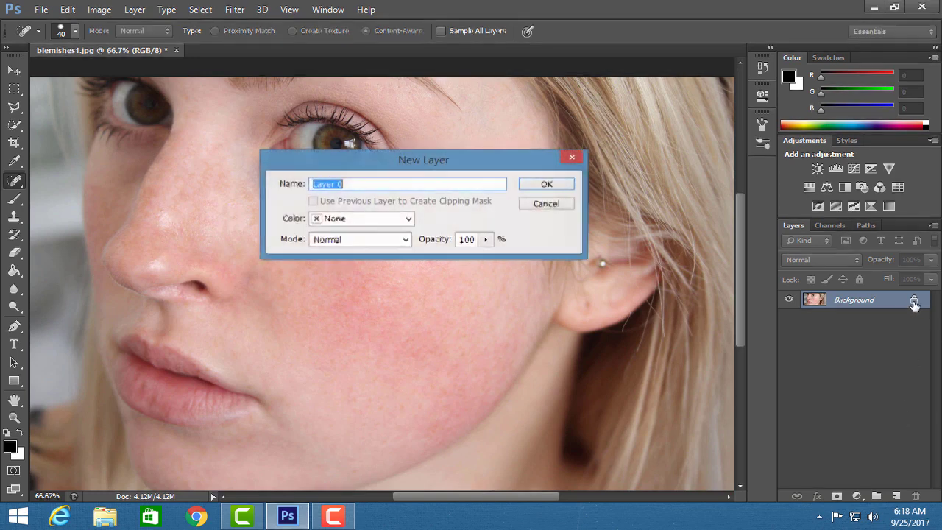
left_click(548, 184)
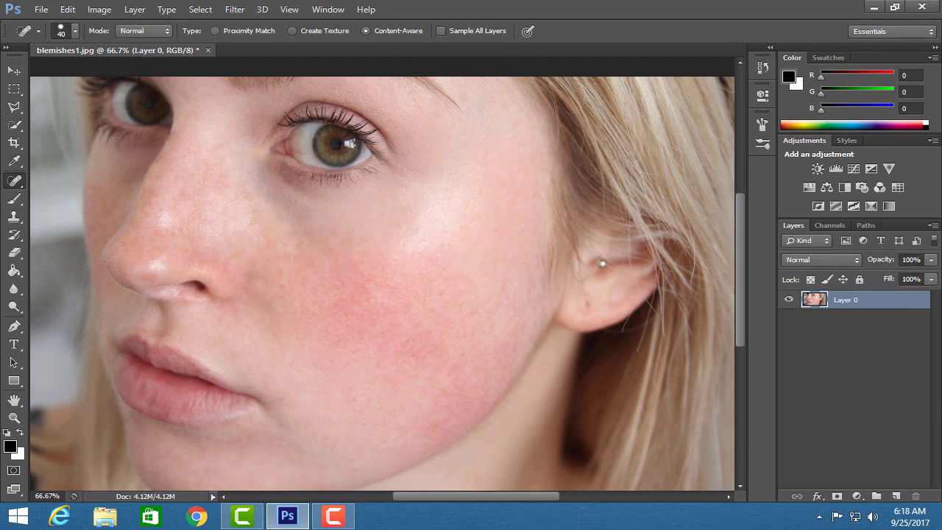
key("ctrl+j")
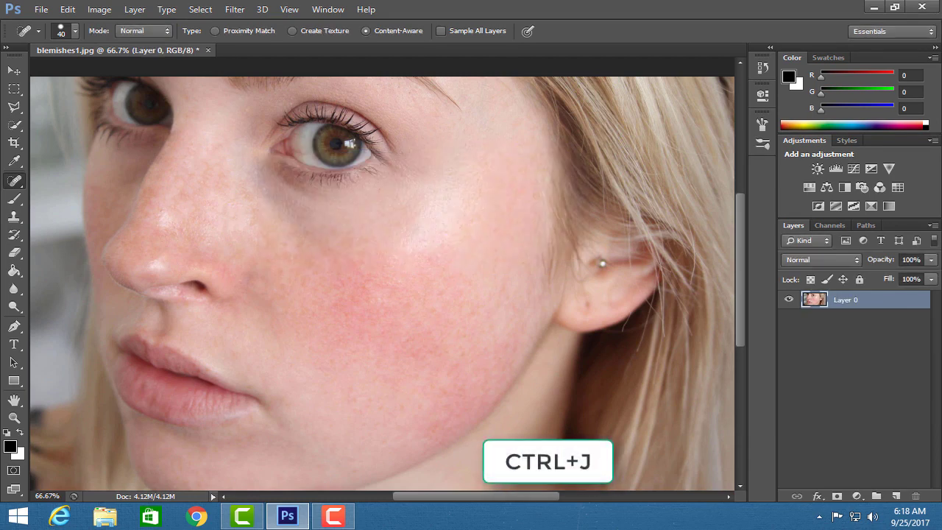
key("ctrl+j")
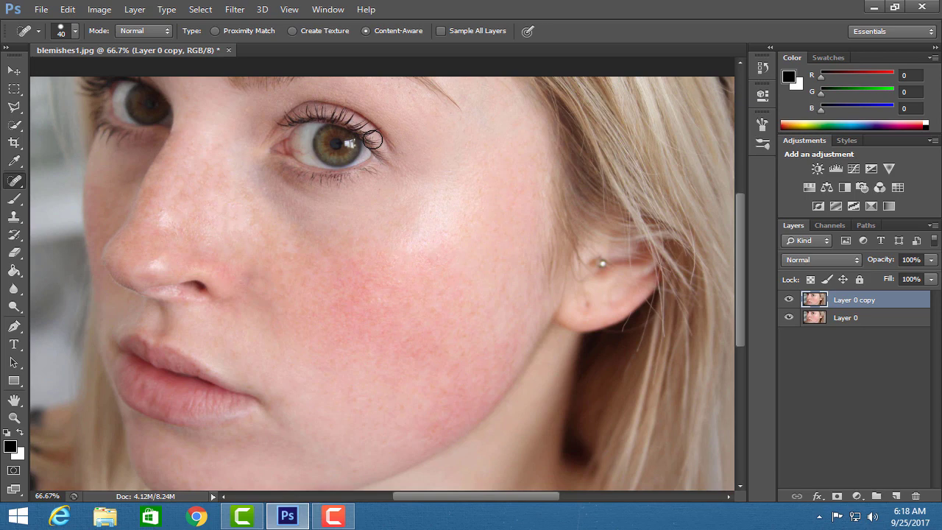
Invert Layer 0 copy and set its blend mode to Vivid Light.
key("ctrl+i")
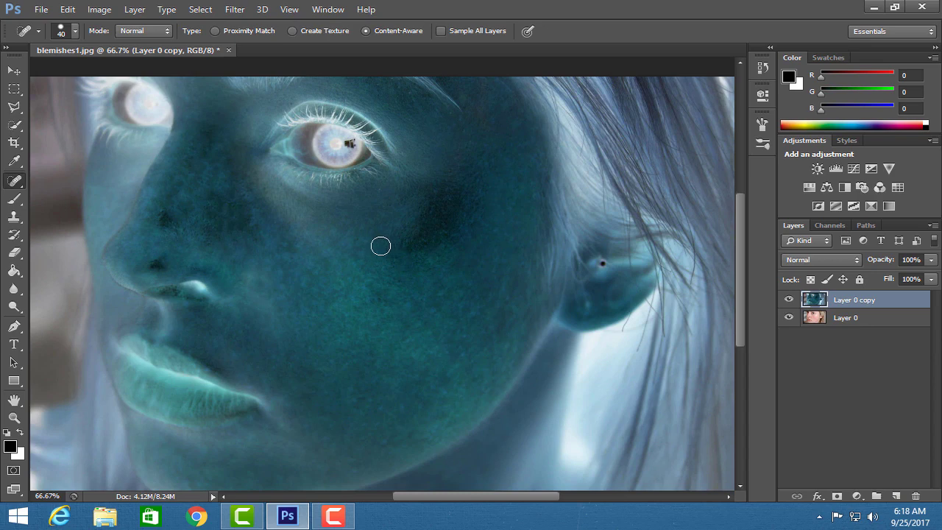
left_click(100, 11)
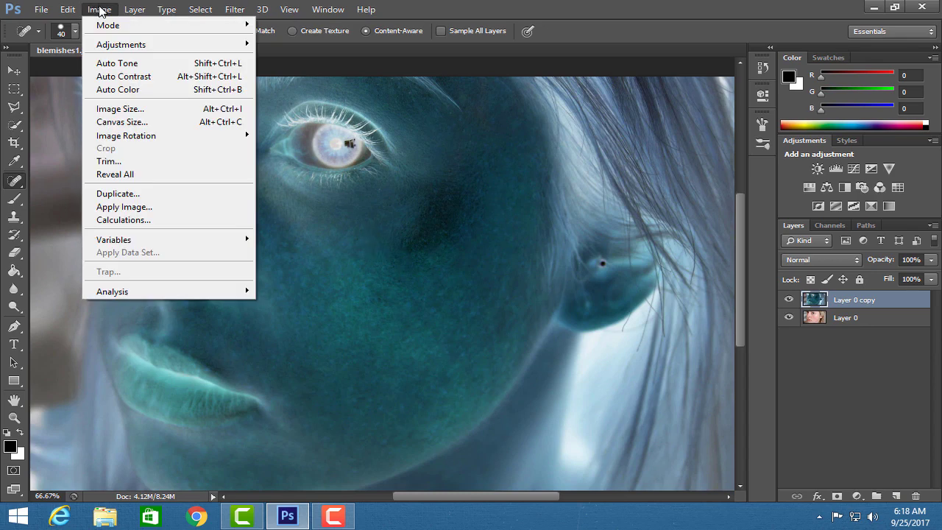
left_click(807, 378)
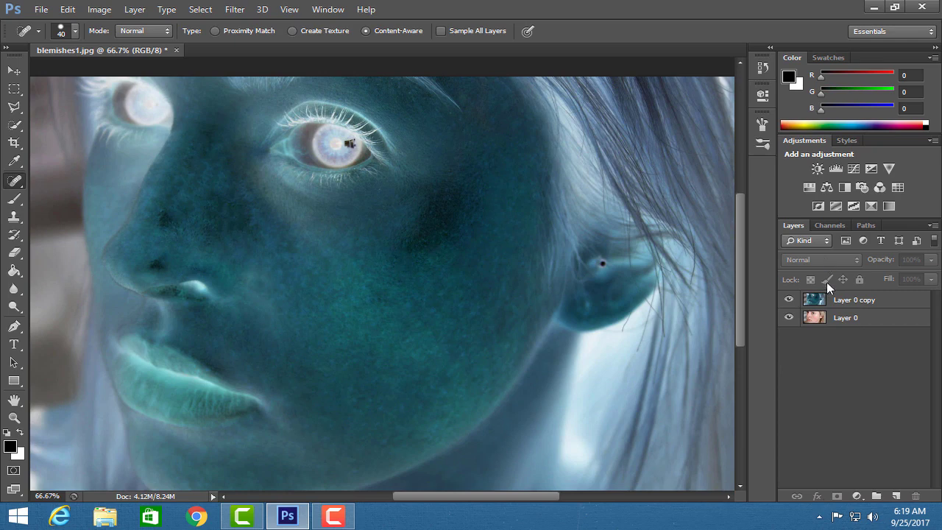
left_click(841, 303)
left_click(824, 260)
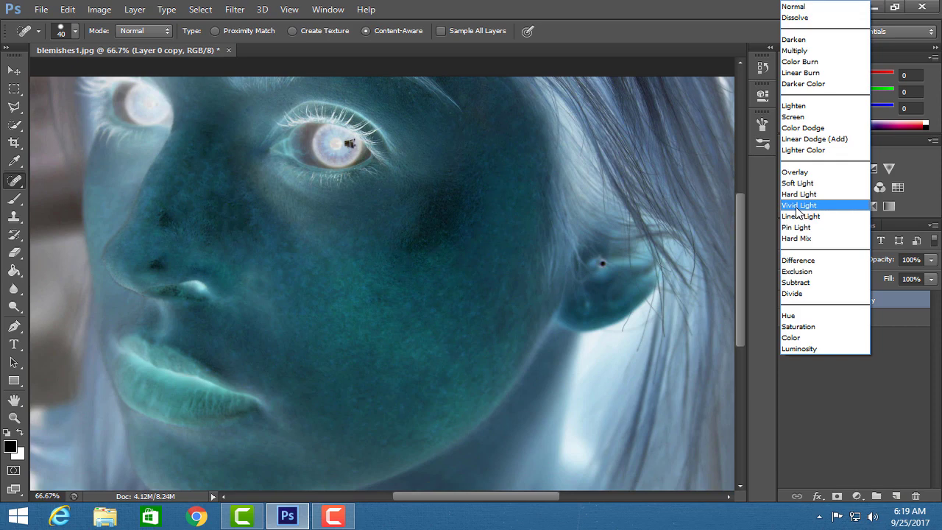
left_click(819, 205)
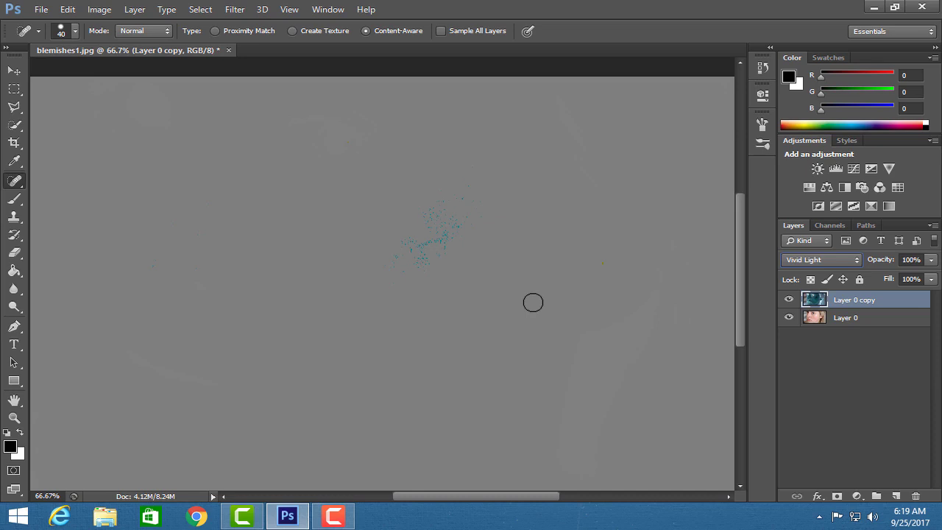
left_click(229, 12)
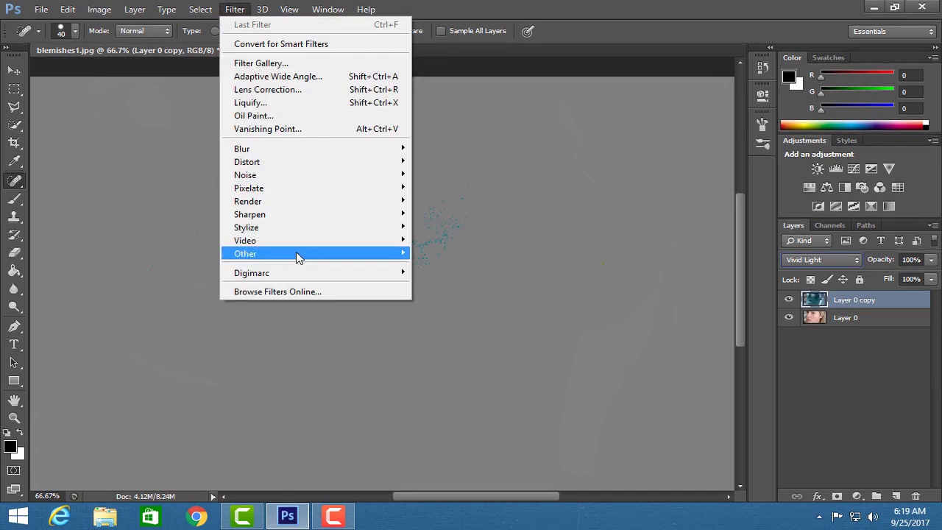
mouse_move(245, 253)
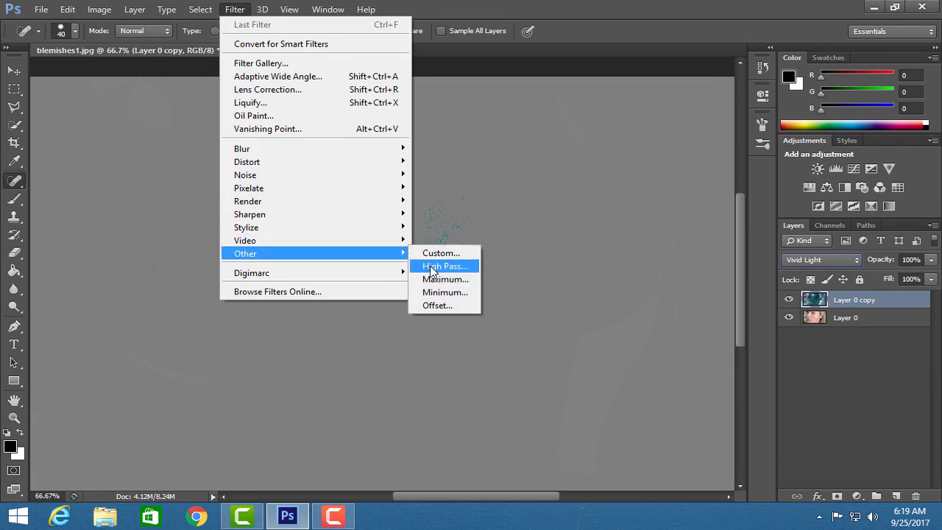
Apply a High Pass filter with a 4.3-pixel radius to Layer 0 copy.
left_click(442, 267)
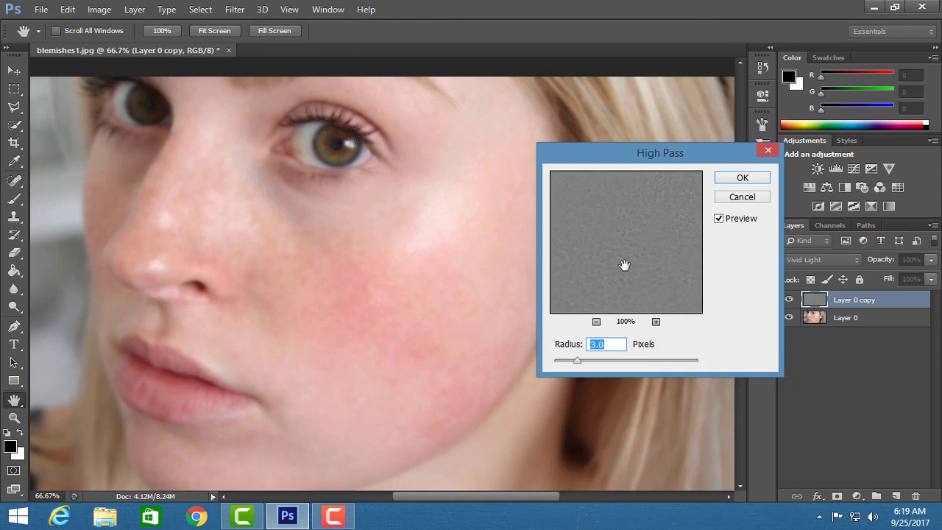
key("ctrl+minus")
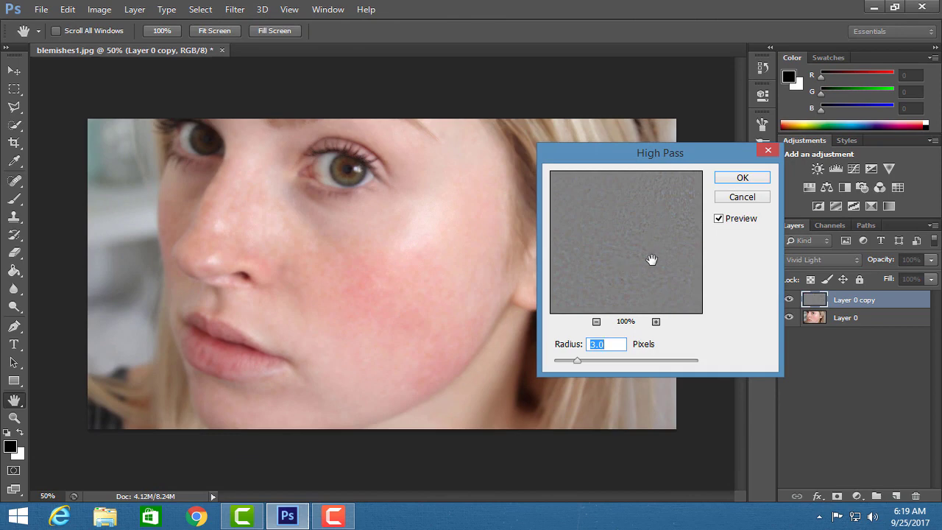
left_click_drag(622, 156, 671, 101)
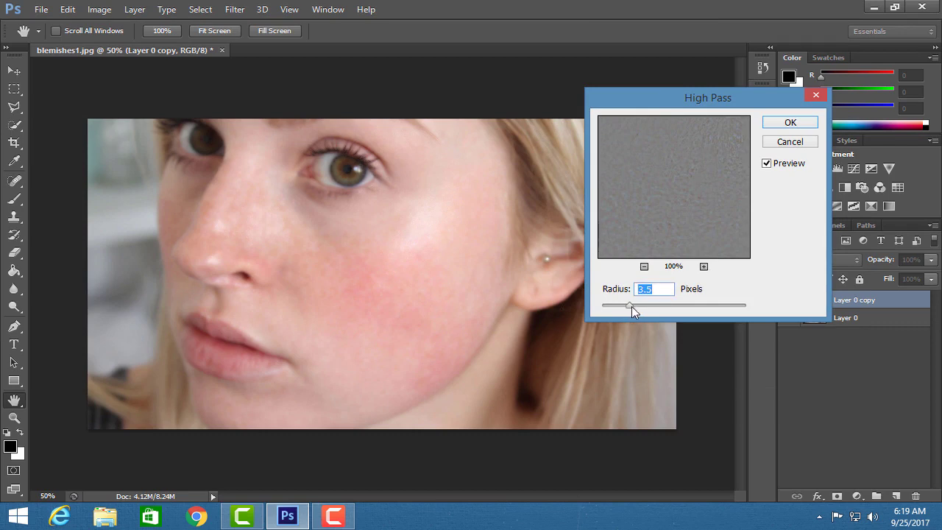
mouse_move(629, 306)
left_mouse_down()
mouse_move(670, 309)
mouse_move(640, 308)
left_mouse_up()
left_click_drag(636, 306, 635, 306)
left_click(779, 126)
key("j")
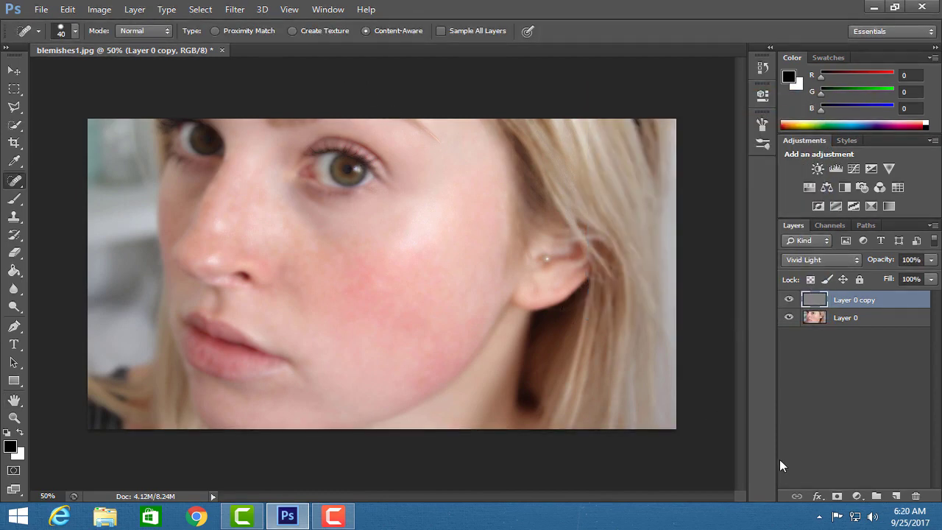
Set up a Gaussian Blur with a 0.1-pixel radius on Layer 0 copy.
left_click(235, 9)
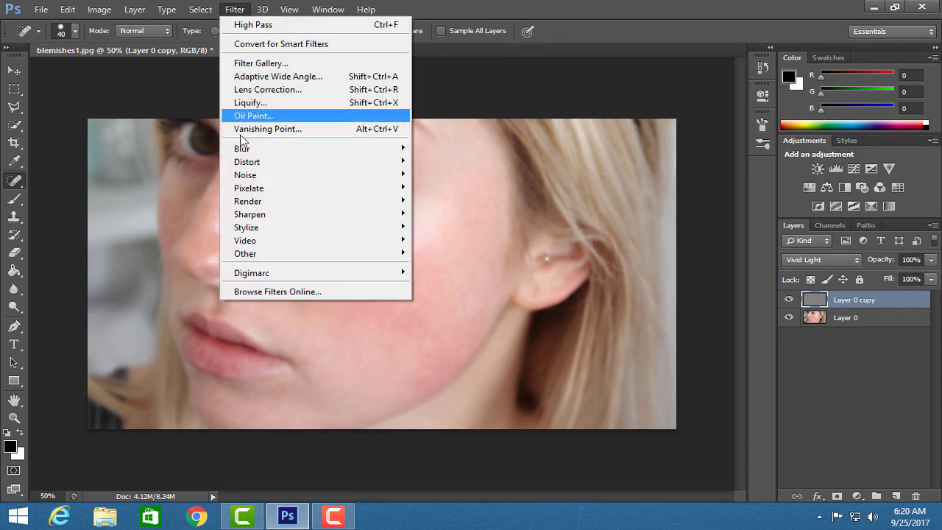
mouse_move(242, 148)
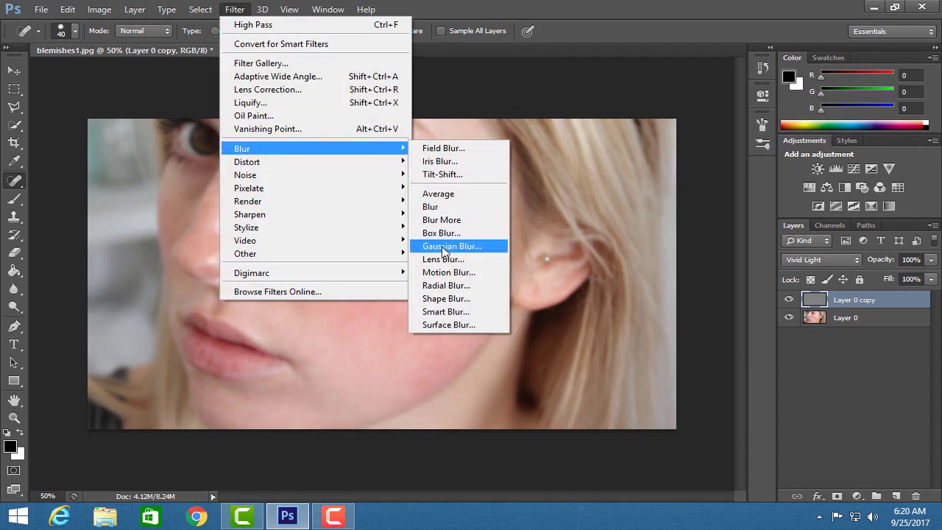
left_click(445, 250)
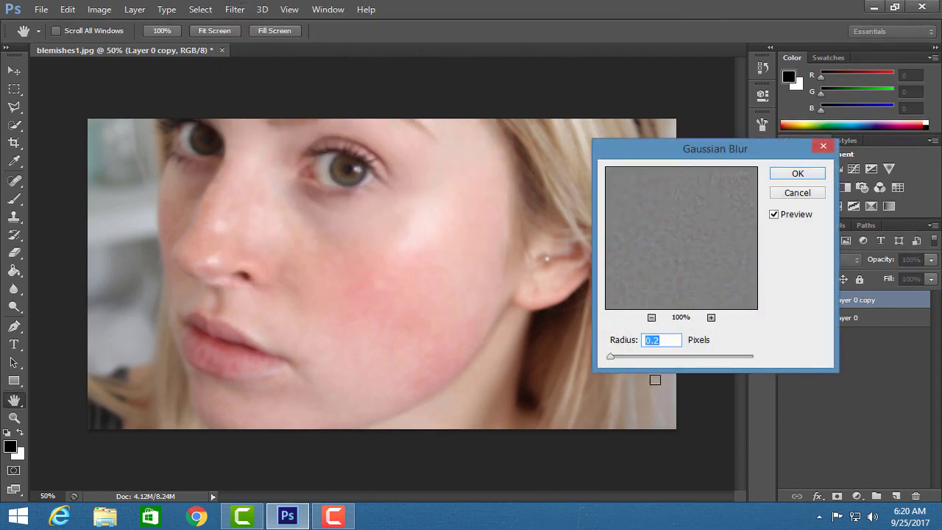
mouse_move(611, 358)
left_mouse_down()
mouse_move(755, 358)
mouse_move(597, 363)
mouse_move(622, 360)
mouse_move(610, 359)
left_mouse_up()
Confirm the 0.1-pixel Gaussian Blur and add a black hide-all mask to Layer 0 copy.
left_click(798, 173)
key("j")
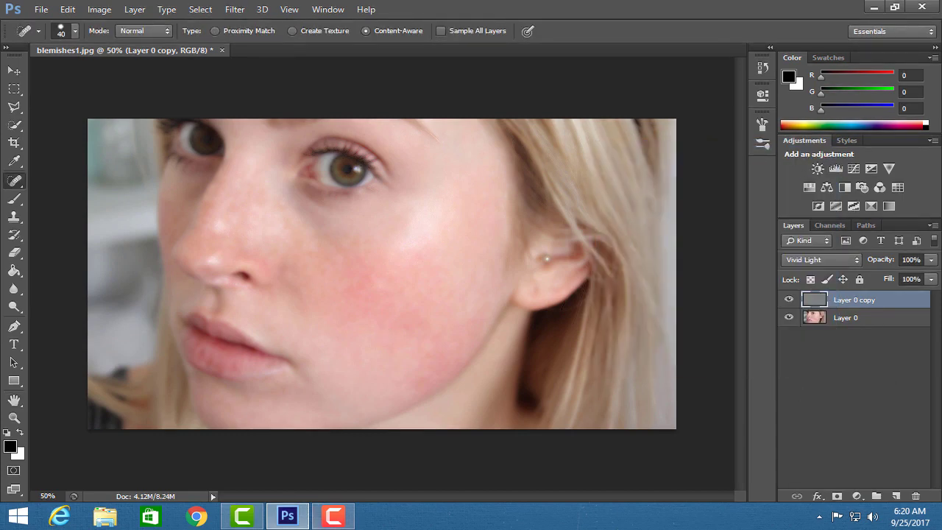
left_click(333, 516)
left_click(865, 458)
left_click(838, 499, "alt")
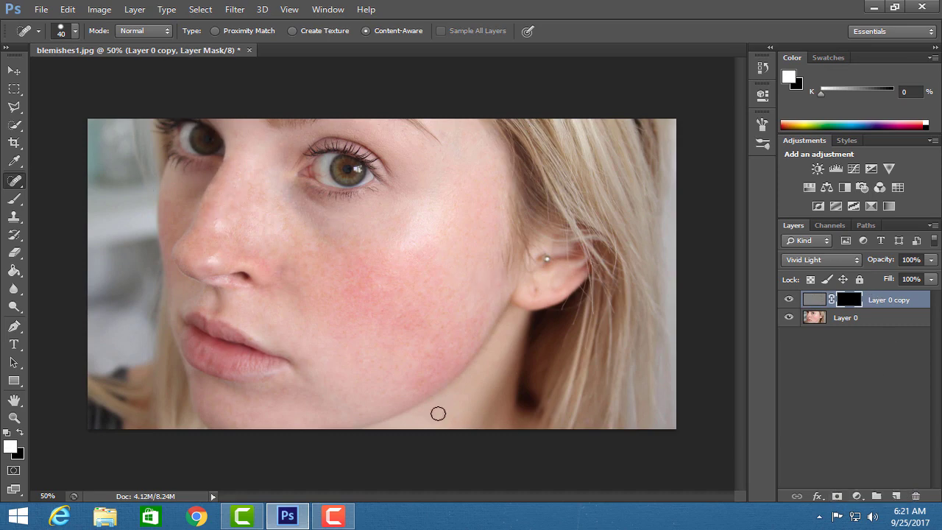
Switch to a 61 px Brush and paint white over the cheek in the mask.
left_click(16, 200)
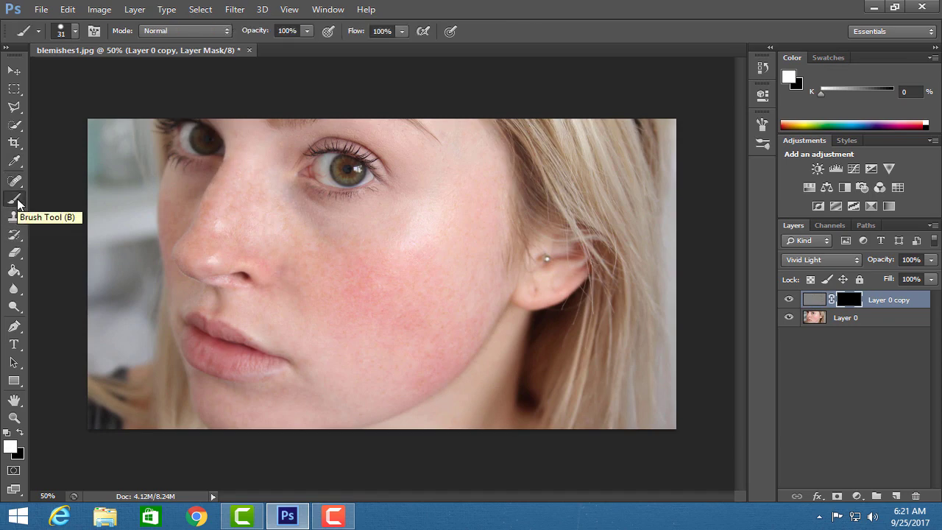
left_click(10, 446)
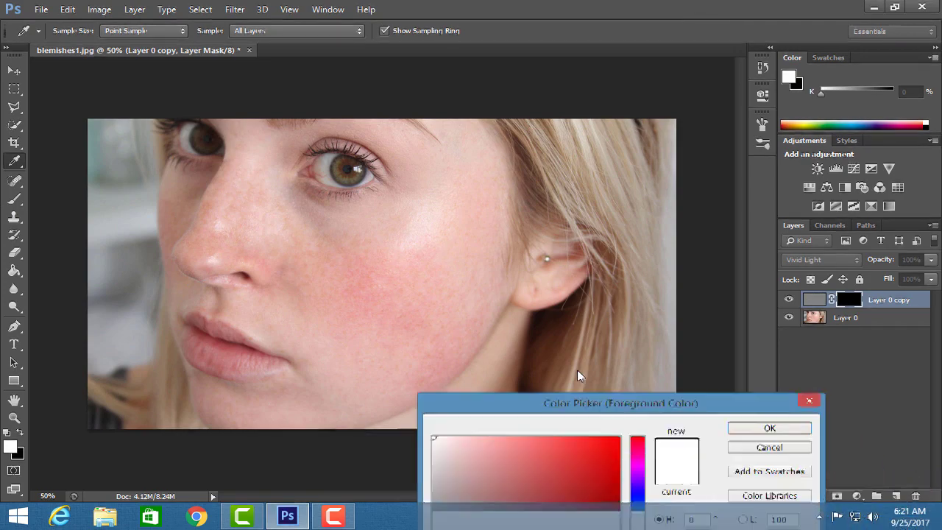
left_click(690, 162)
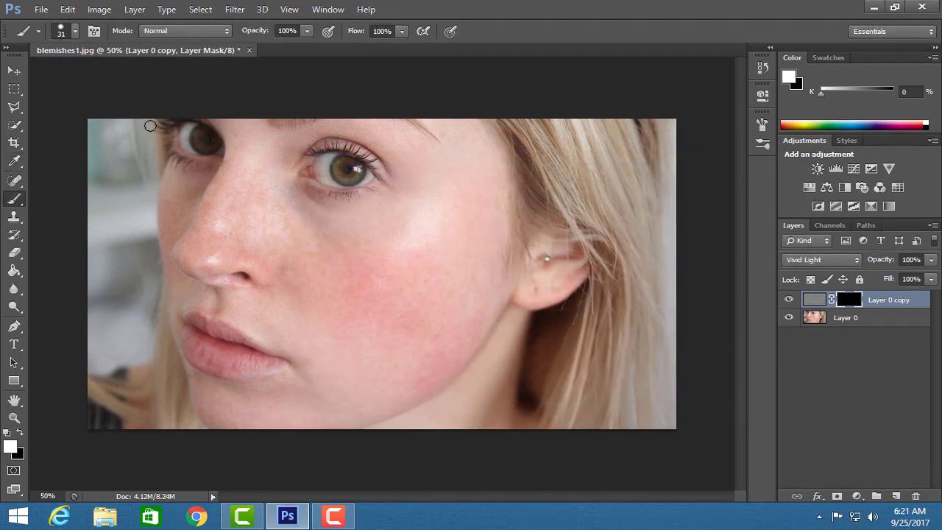
left_click(73, 32)
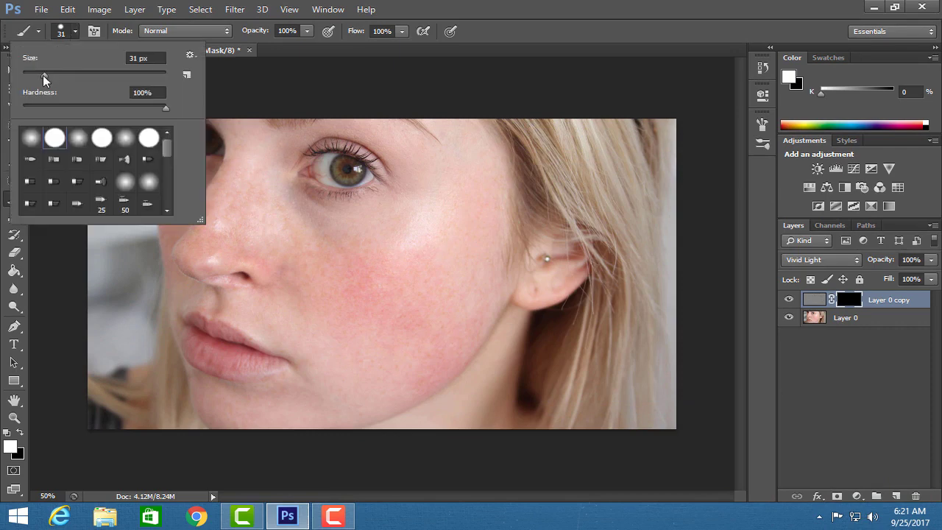
left_click_drag(44, 76, 65, 76)
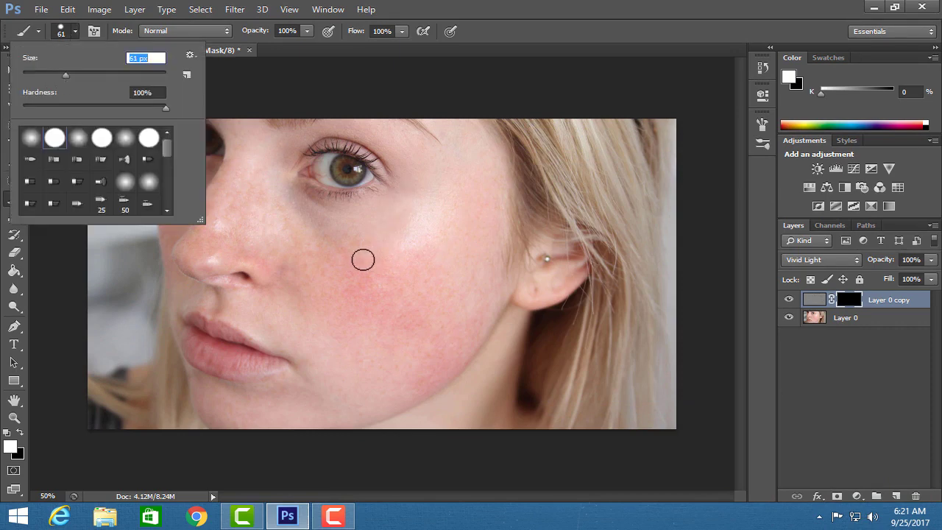
key("Return")
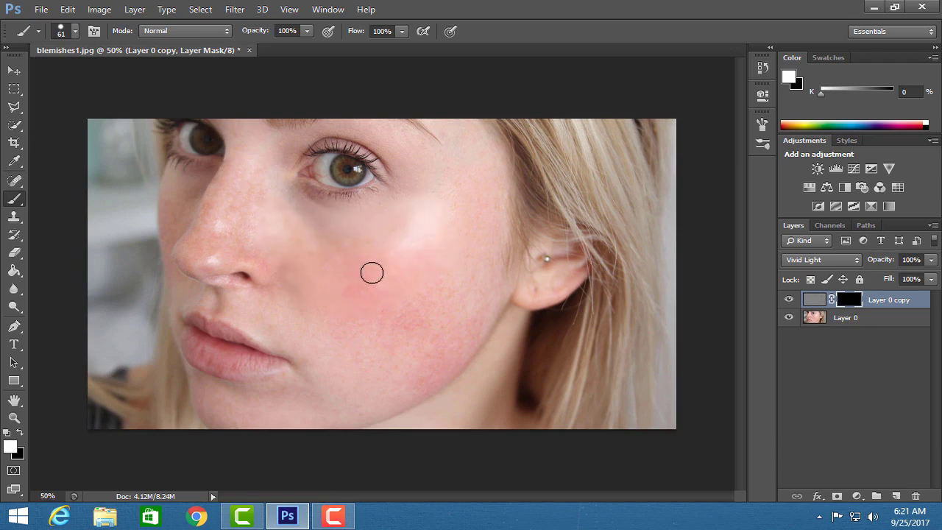
mouse_move(371, 273)
left_mouse_down()
mouse_move(363, 265)
mouse_move(435, 282)
mouse_move(398, 368)
left_mouse_up()
Paint the smoothing onto the nose and along the jawline at 100% zoom.
mouse_move(258, 235)
left_mouse_down()
mouse_move(211, 212)
mouse_move(227, 196)
mouse_move(259, 212)
left_mouse_up()
key("ctrl+plus")
key("ctrl+plus")
scroll(141, 210, "down", 3)
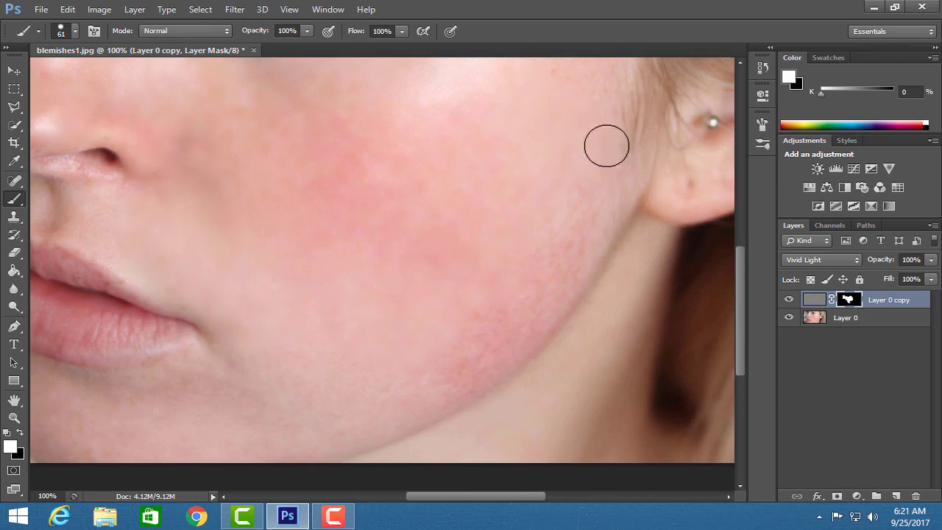
left_click_drag(581, 221, 515, 332)
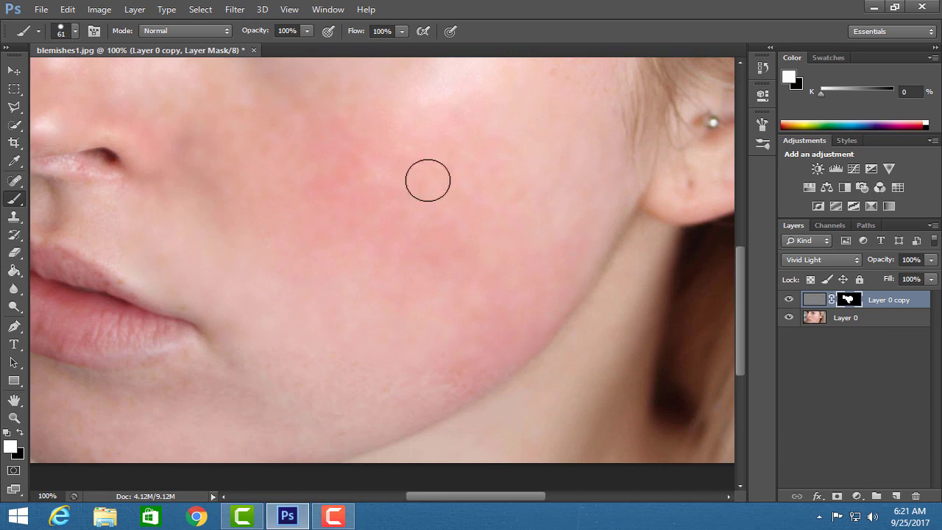
scroll(427, 180, "down", 3)
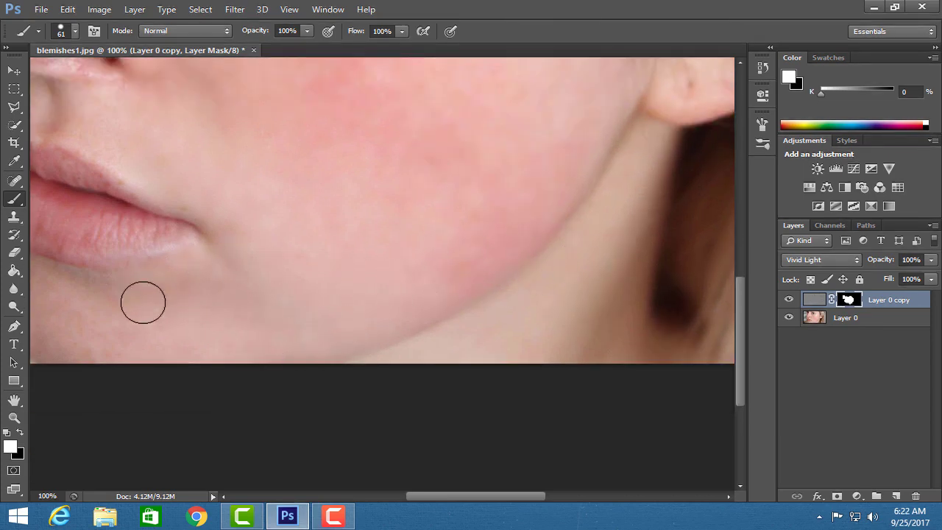
scroll(425, 371, "left", 5)
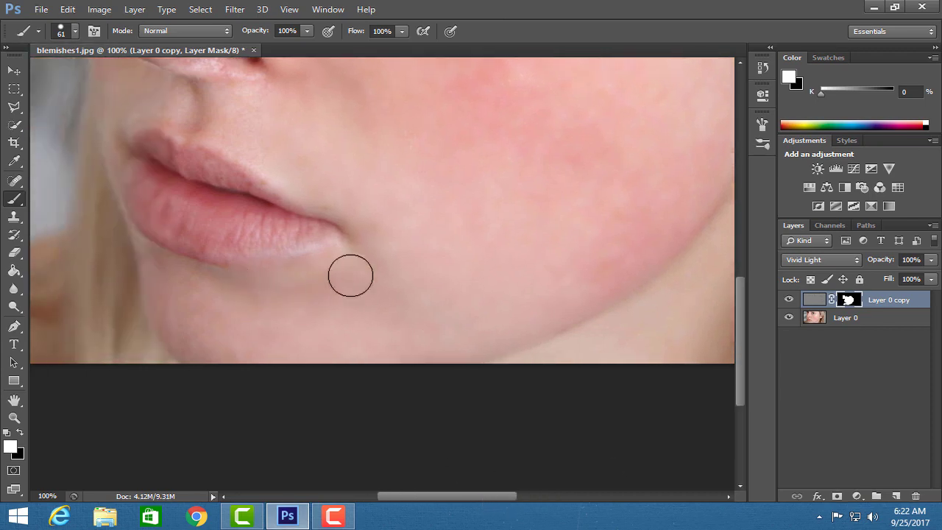
scroll(332, 252, "up", 2)
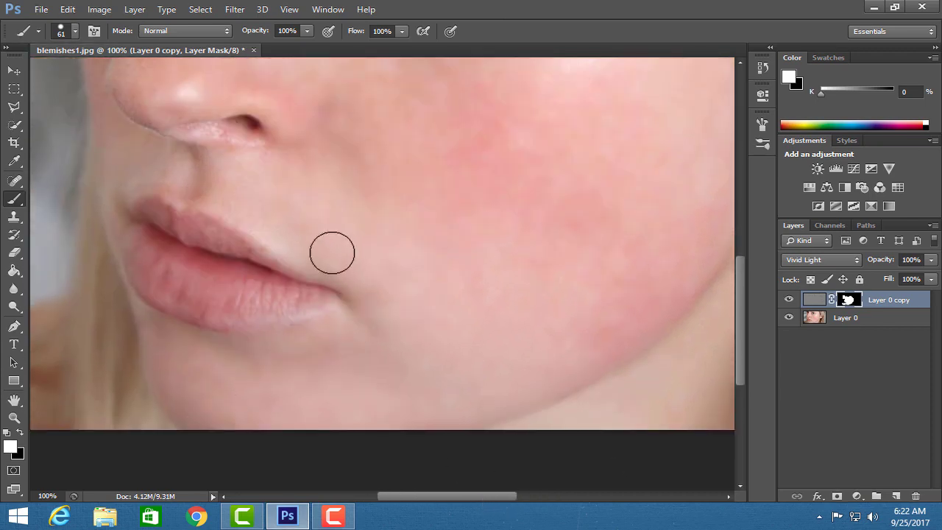
scroll(281, 175, "up", 2)
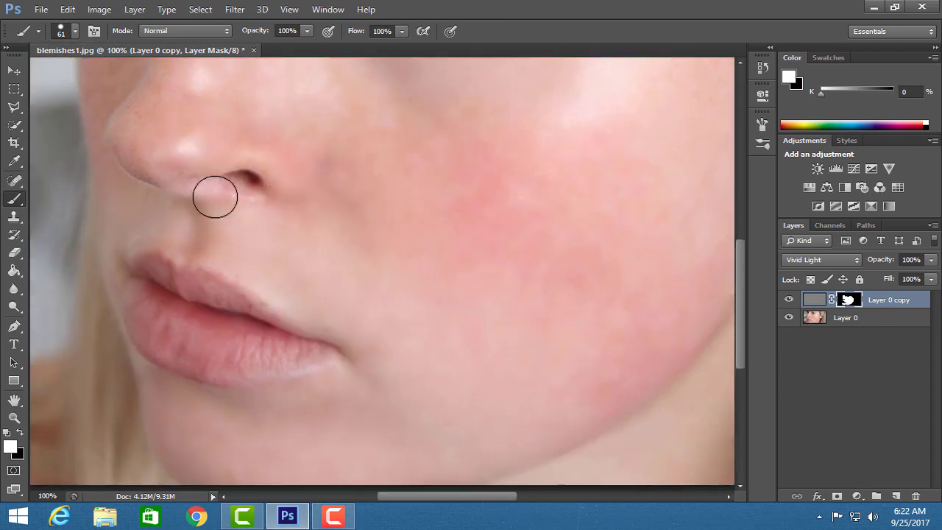
scroll(184, 188, "up", 4)
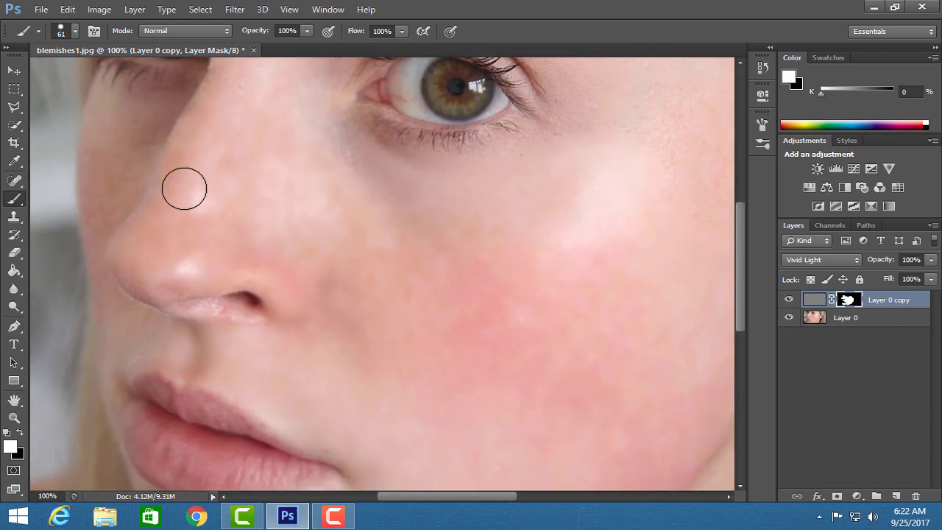
scroll(223, 247, "up", 3)
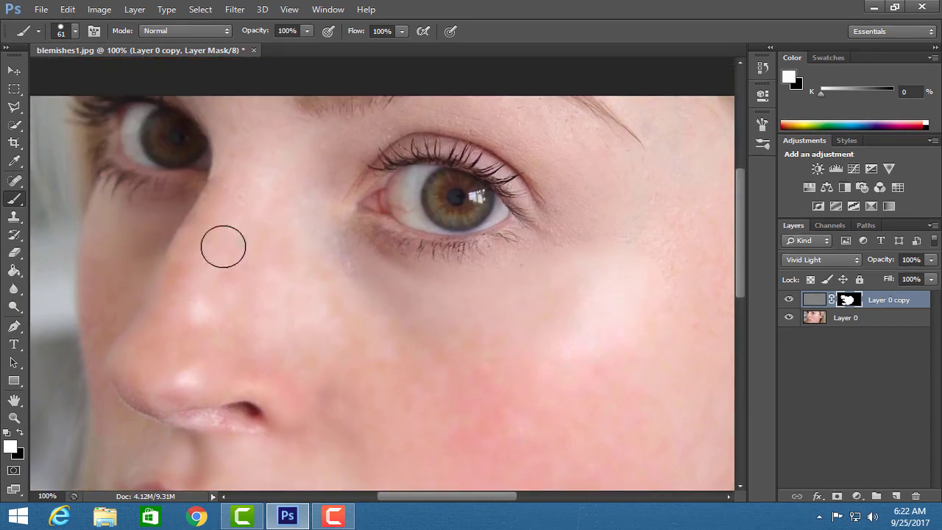
scroll(158, 218, "up", 2)
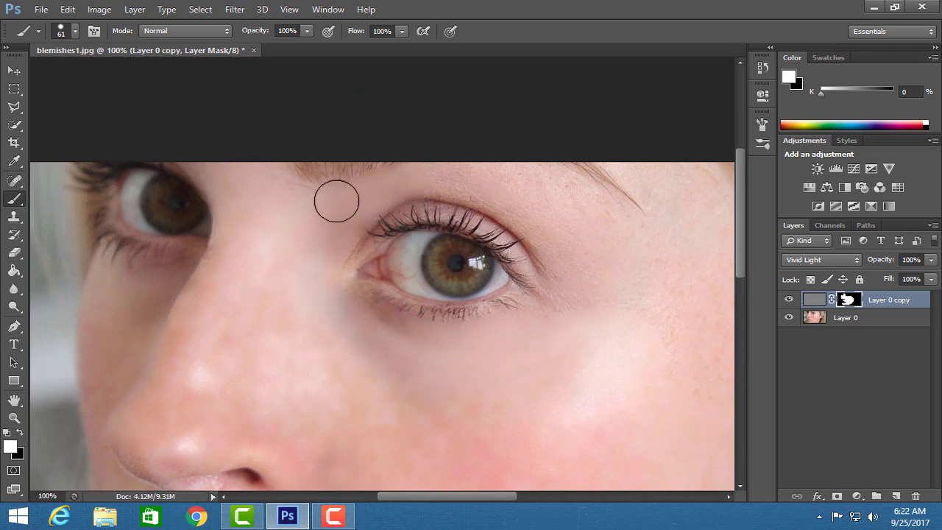
scroll(581, 242, "up", 2)
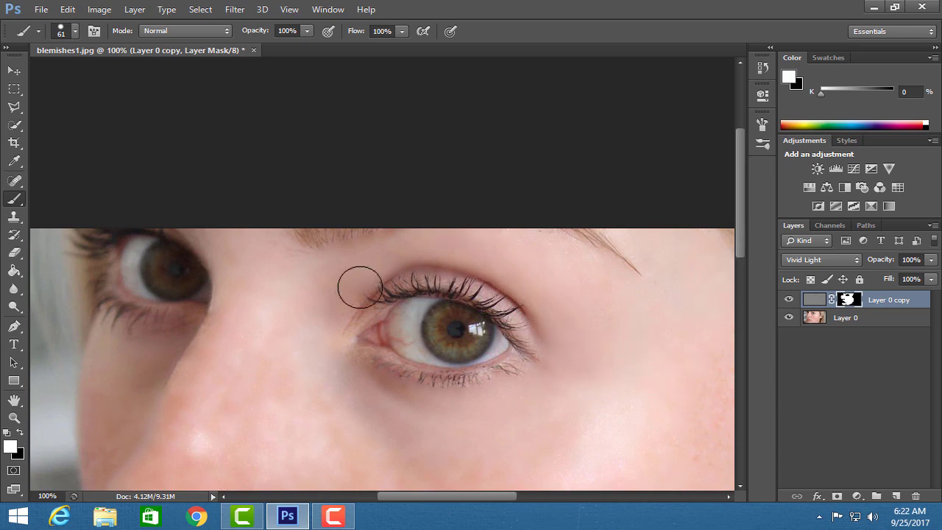
scroll(397, 324, "down", 3)
scroll(273, 327, "down", 3)
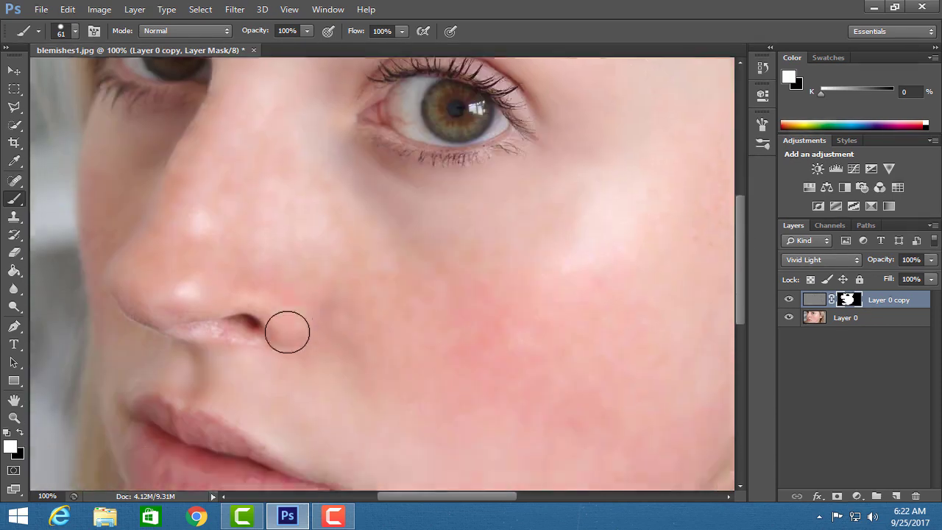
Paint the skin beside the nose, then shrink the brush to 19 px.
mouse_move(286, 332)
left_mouse_down()
mouse_move(195, 319)
mouse_move(231, 279)
mouse_move(290, 313)
left_mouse_up()
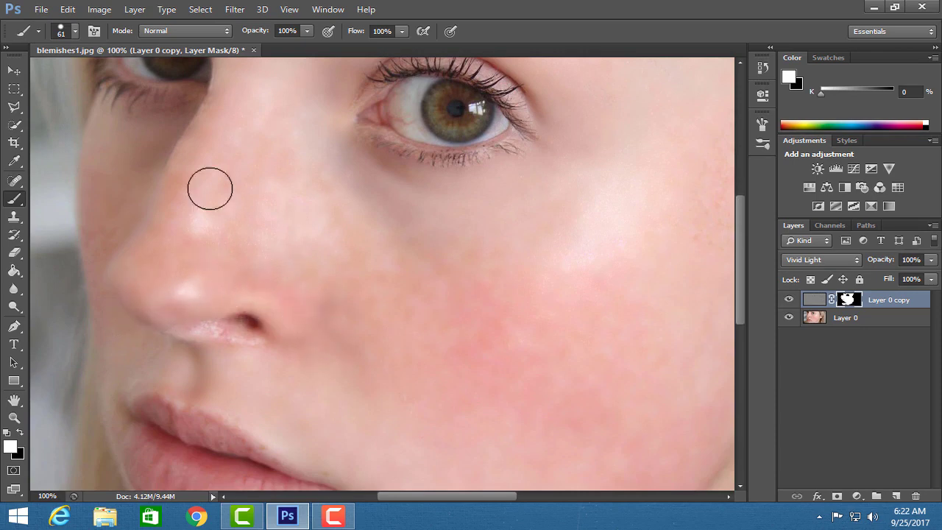
scroll(368, 246, "down", 1)
scroll(368, 245, "down", 1)
left_click(73, 31)
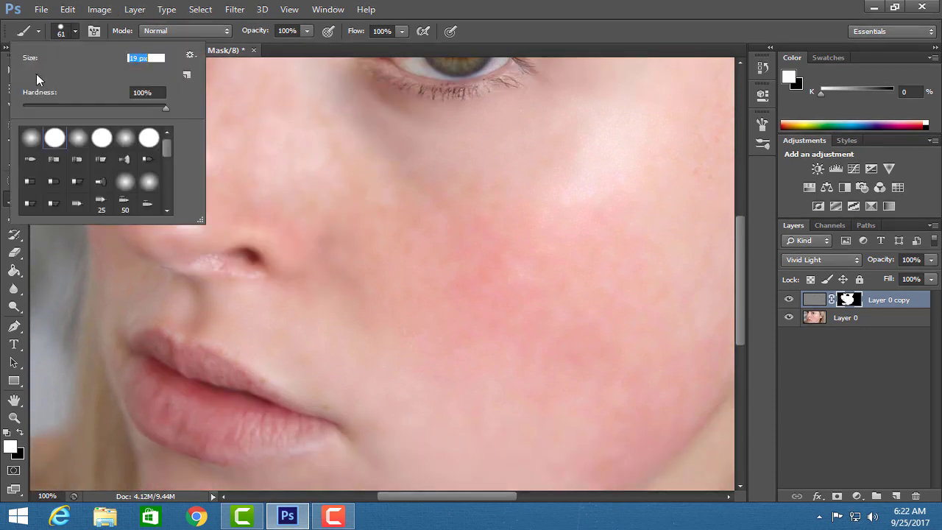
key("Return")
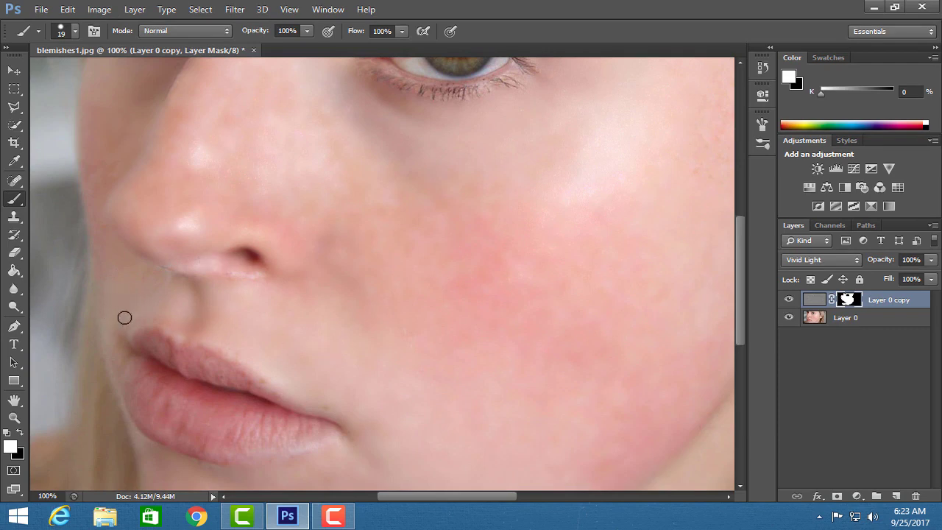
key("ctrl+minus")
key("ctrl+minus")
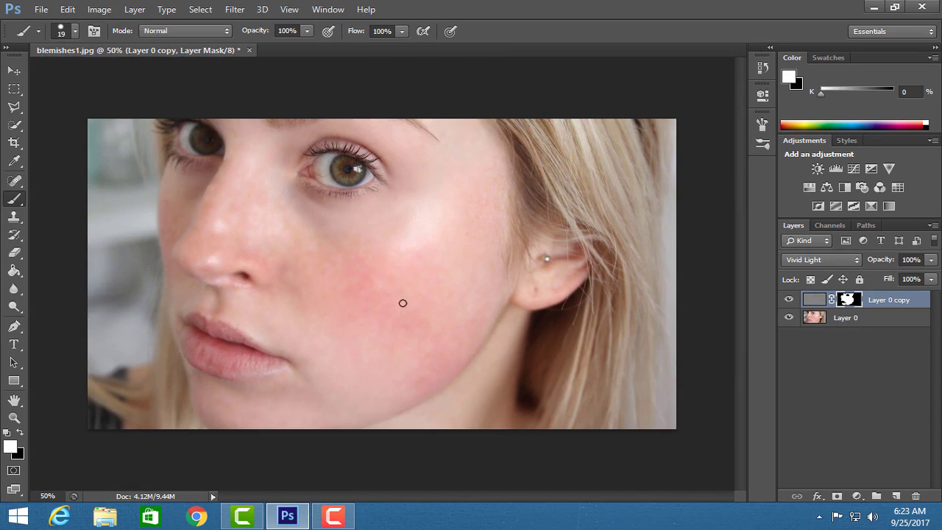
key("ctrl+plus")
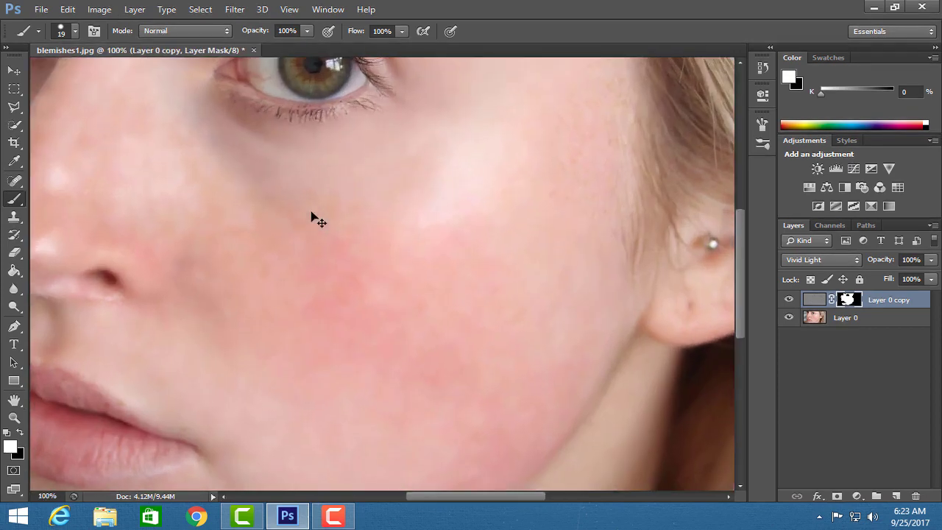
scroll(305, 225, "down", 3)
Paint the lower face and resize the brush to 25 px.
left_click_drag(471, 498, 430, 497)
left_click(74, 31)
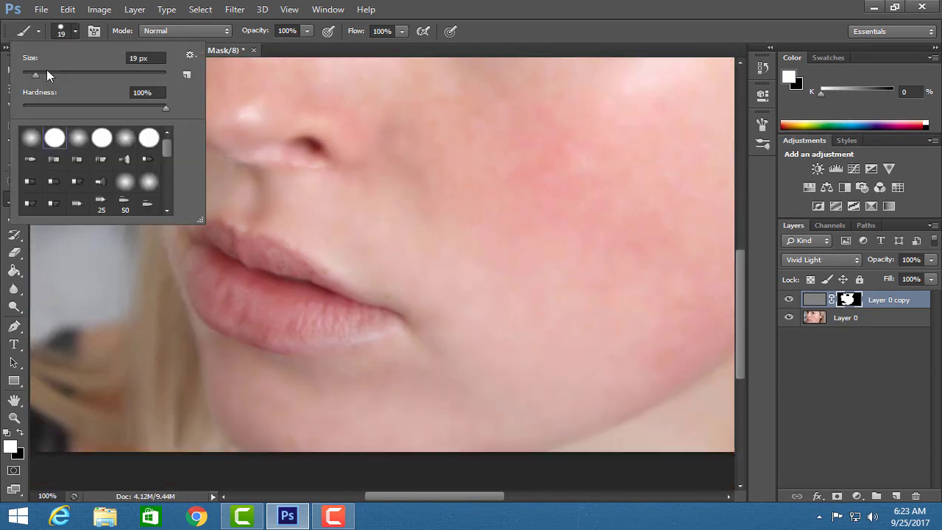
type("25")
key("Return")
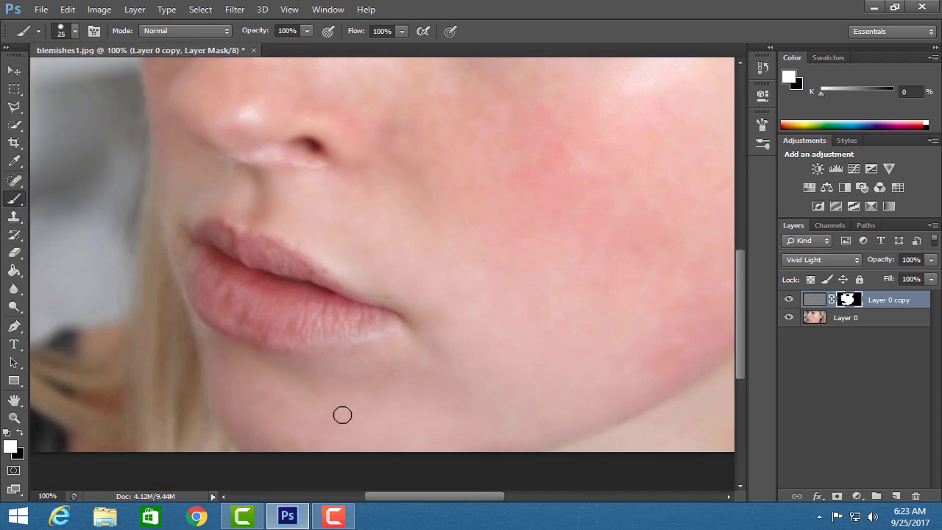
scroll(305, 279, "up", 2)
scroll(405, 318, "up", 4)
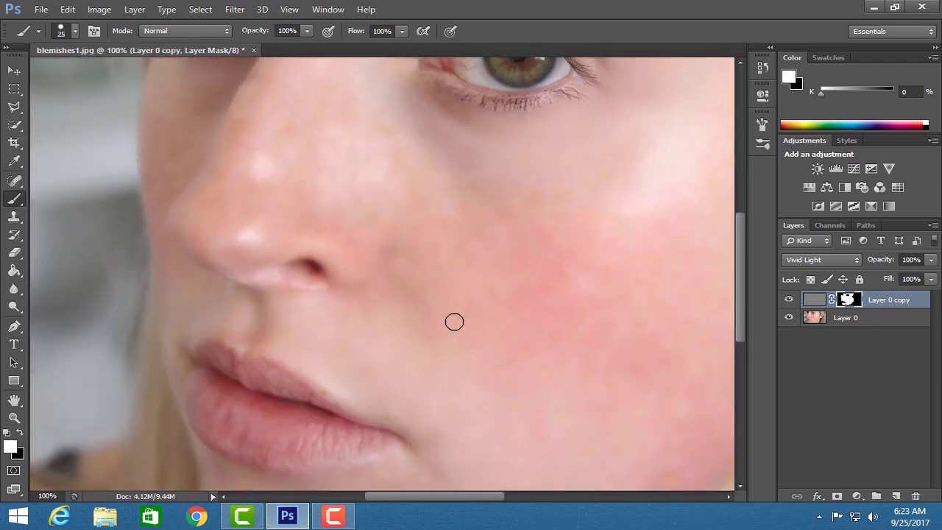
scroll(442, 310, "up", 6)
right_click(414, 298)
key("Escape")
scroll(382, 301, "down", 1)
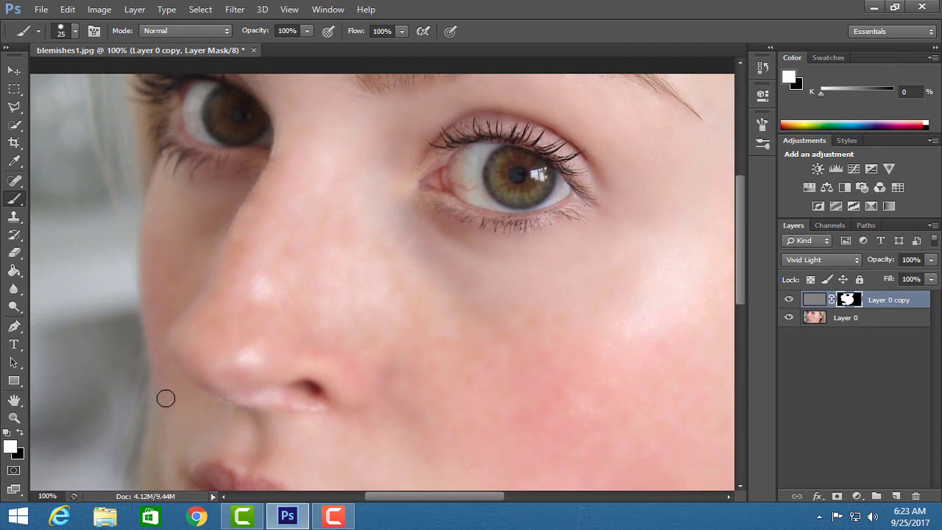
key("ctrl+minus")
left_click(99, 9)
left_click(295, 43)
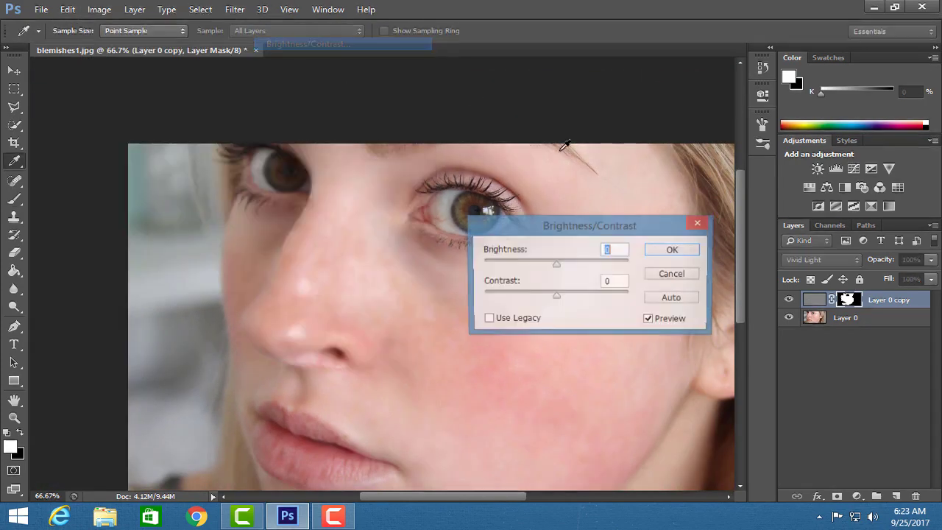
left_click_drag(555, 262, 573, 263)
left_click(672, 274)
key("b")
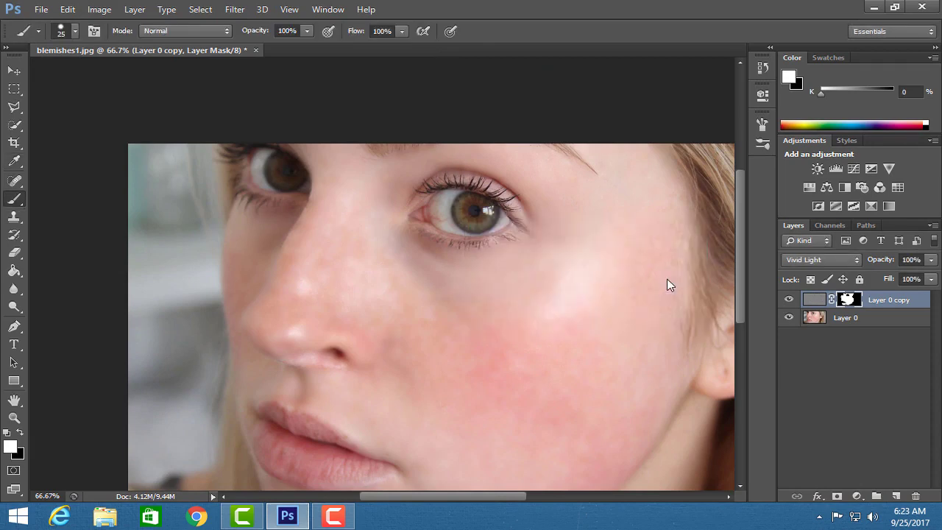
key("ctrl+minus")
left_click(844, 317)
left_click(100, 9)
mouse_move(122, 44)
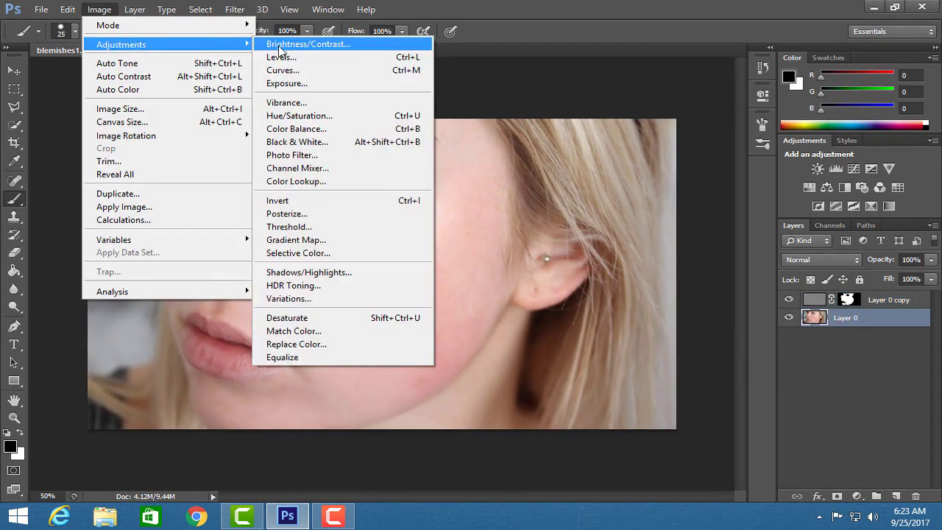
left_click(485, 42)
left_click_drag(557, 263, 580, 303)
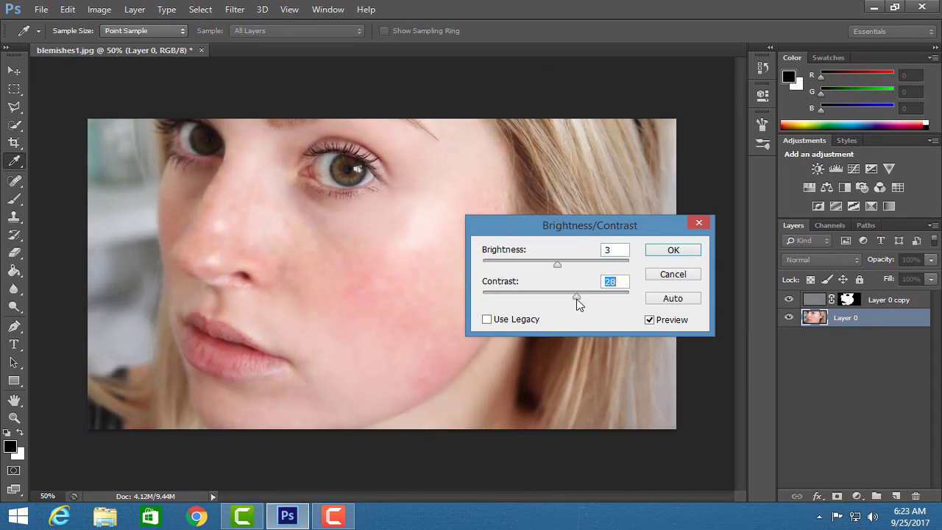
left_click(671, 273)
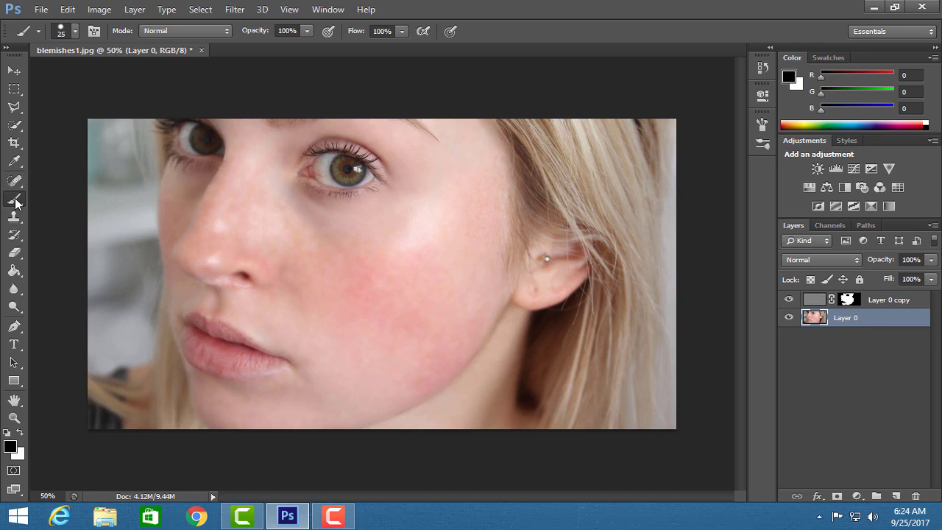
left_click(99, 10)
left_click(358, 44)
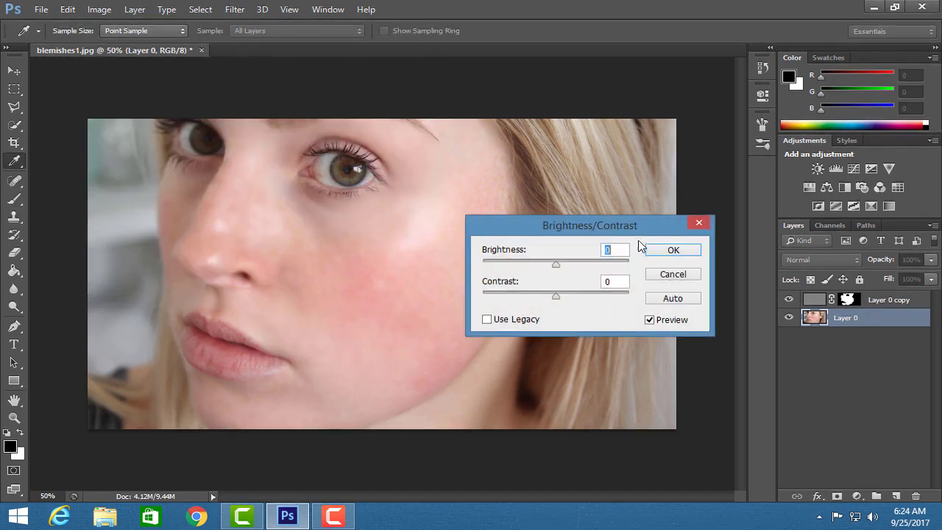
mouse_move(558, 267)
left_mouse_down()
mouse_move(545, 267)
mouse_move(558, 274)
left_mouse_up()
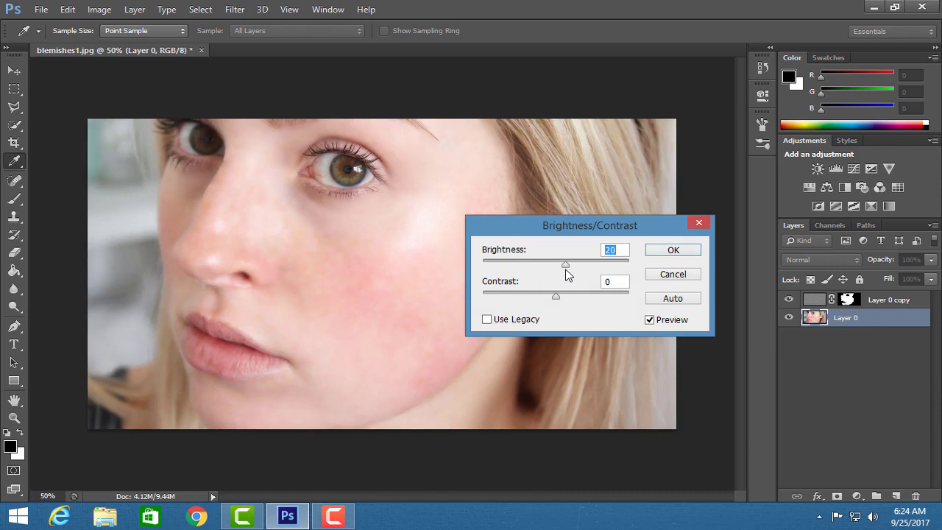
left_click_drag(564, 265, 561, 265)
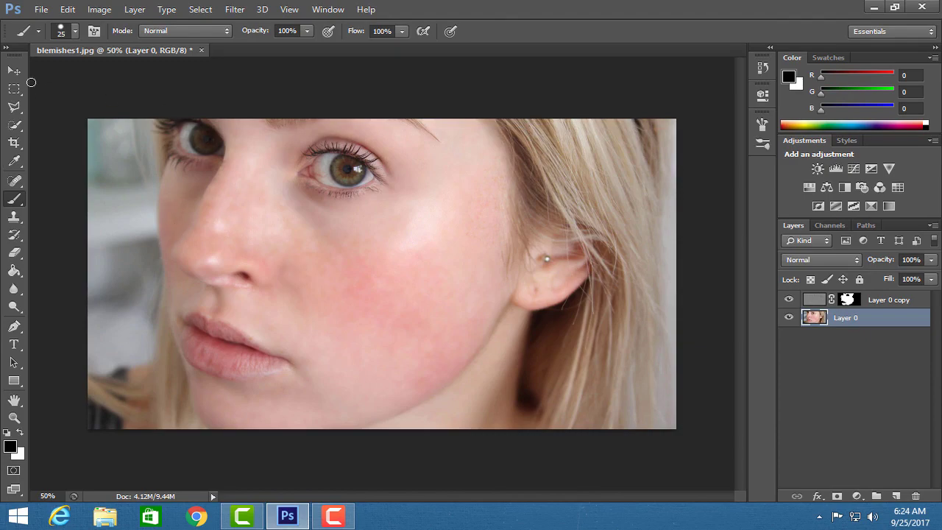
left_click(99, 9)
left_click(287, 40)
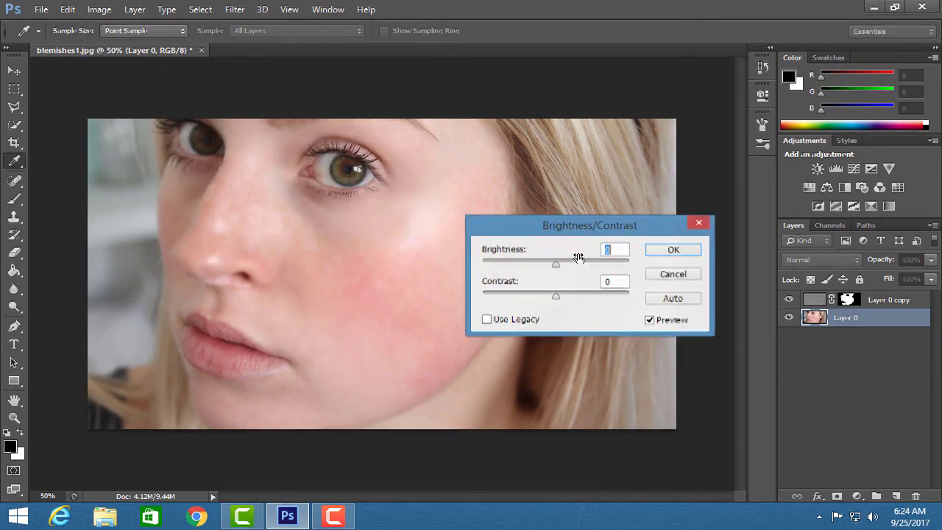
left_click_drag(572, 228, 638, 164)
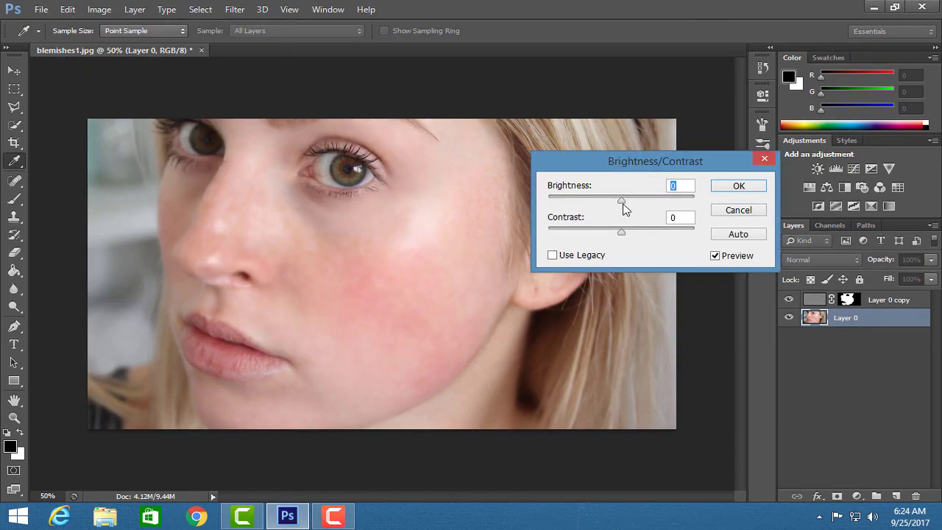
left_click_drag(623, 204, 622, 234)
left_click_drag(628, 202, 627, 206)
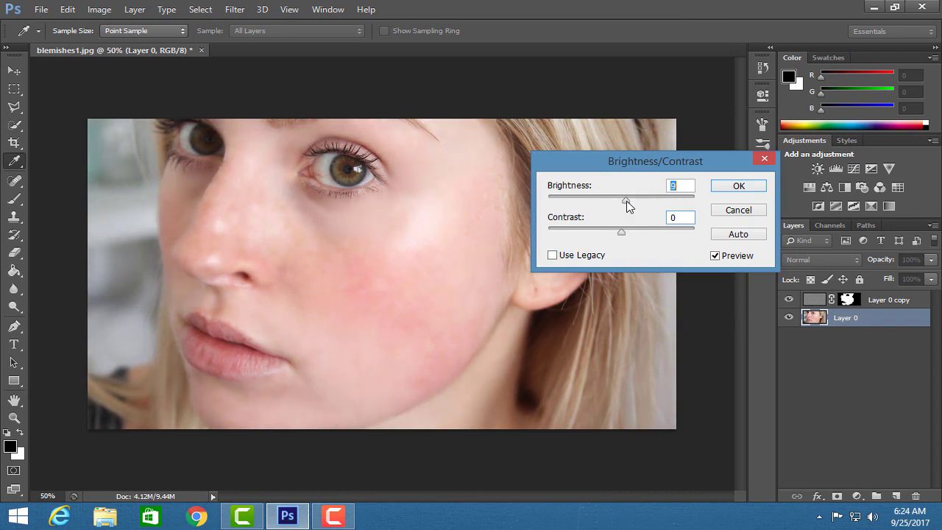
left_click(738, 190)
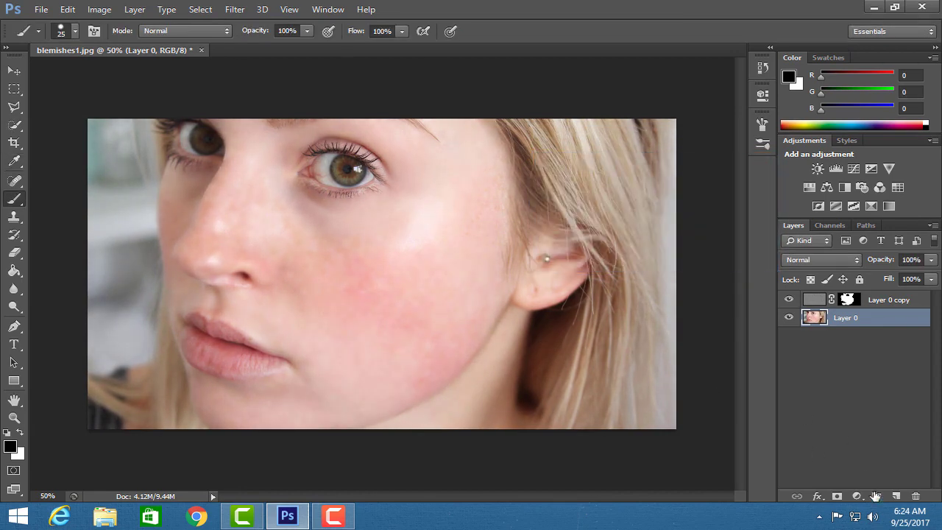
Raise the Curves with a midtone point and an upper point to gently brighten the face.
left_click(99, 9)
mouse_move(122, 44)
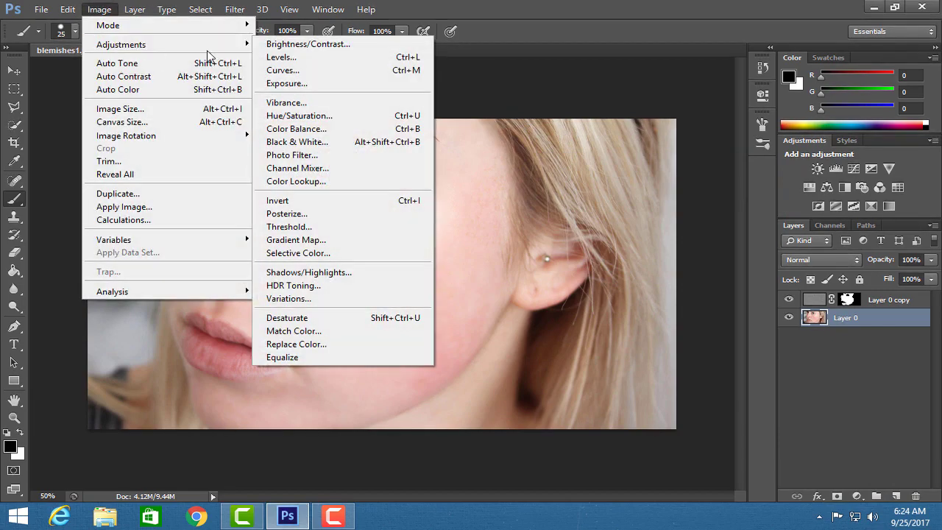
left_click(283, 70)
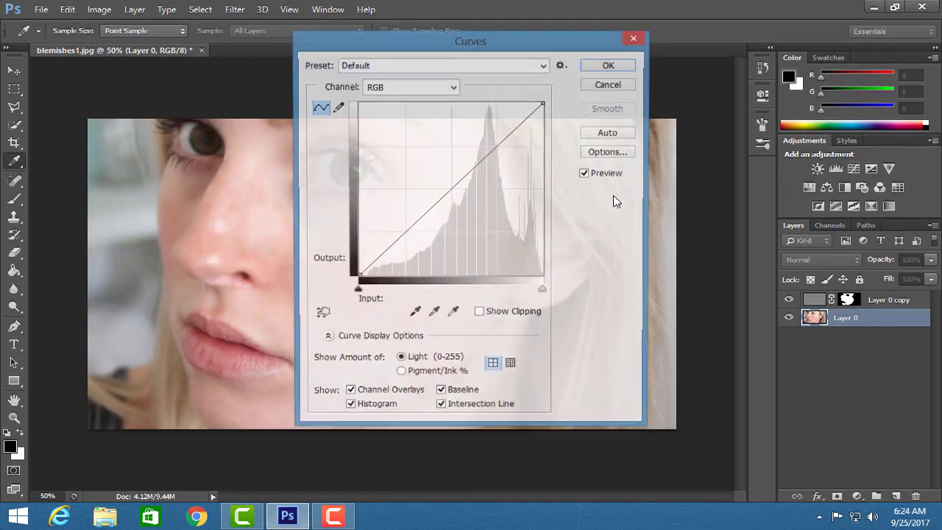
left_click_drag(463, 50, 706, 17)
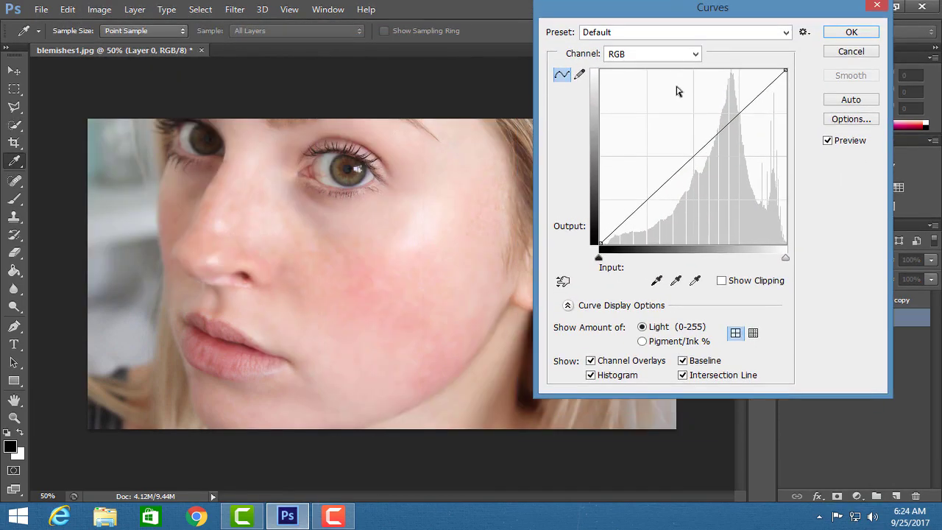
mouse_move(692, 155)
left_mouse_down()
mouse_move(695, 166)
mouse_move(681, 155)
mouse_move(711, 137)
left_mouse_up()
left_click(707, 141)
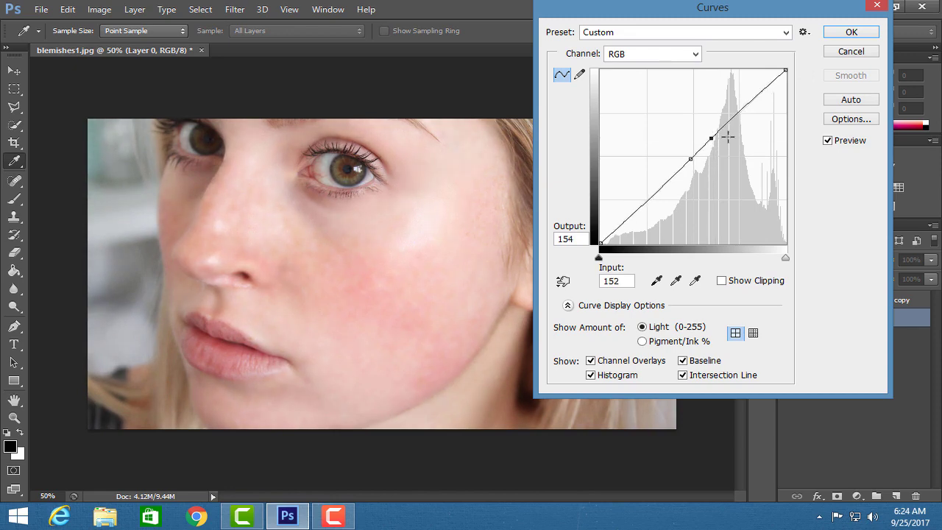
left_click(851, 33)
key("b")
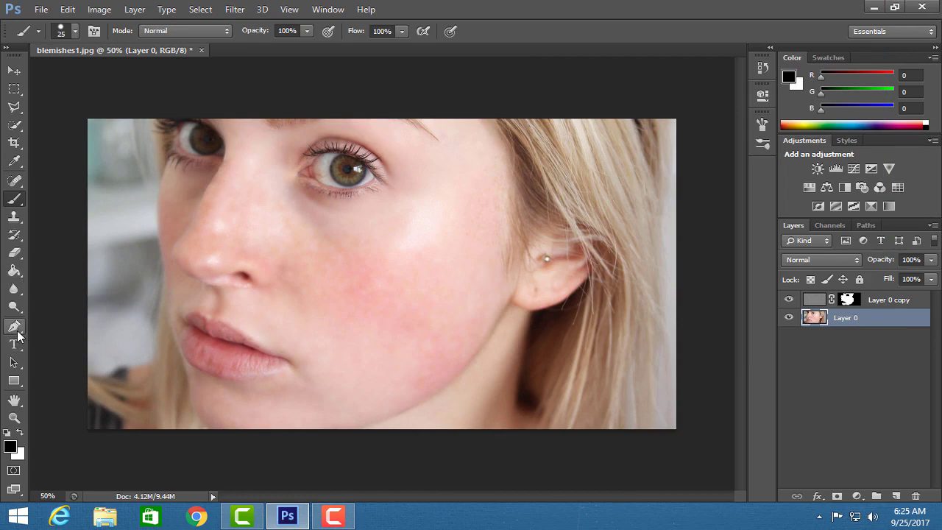
With the Pen tool zoomed in, place anchors along the upper lip to the mouth corner.
left_click(15, 328)
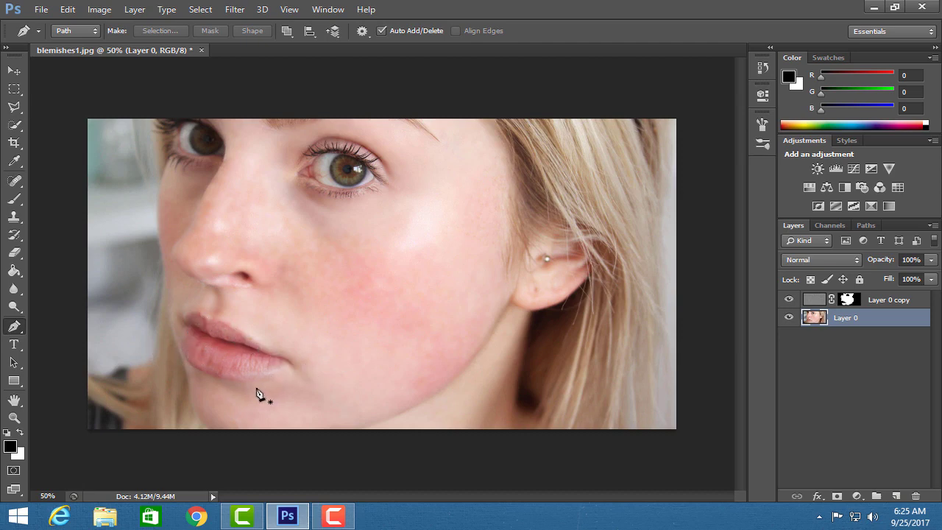
key("ctrl+plus")
key("ctrl+plus")
left_click_drag(435, 496, 346, 435)
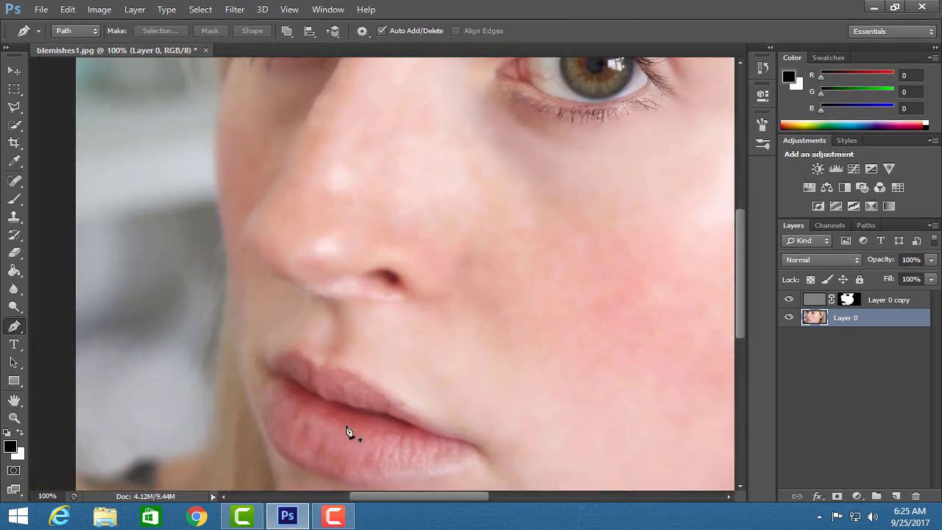
left_click(270, 366)
left_click(292, 352)
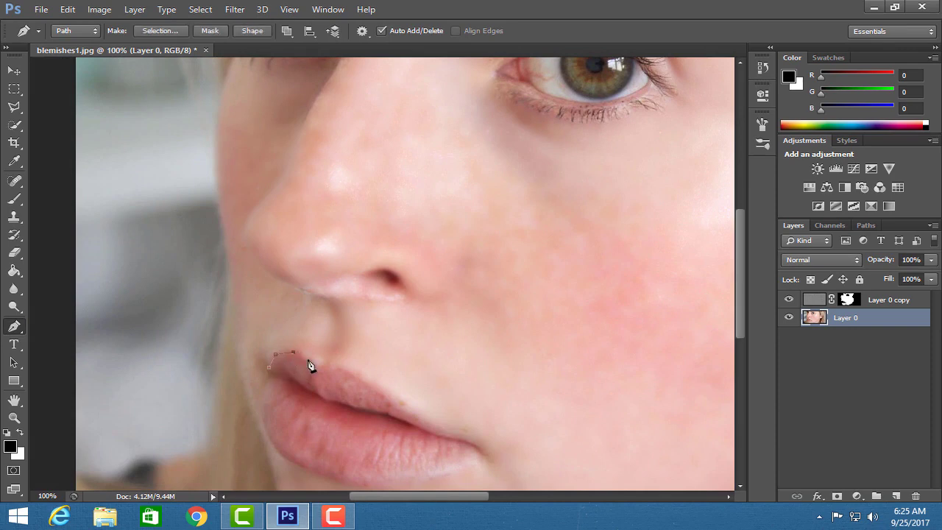
left_click(317, 367)
left_click(333, 367)
left_click(367, 383)
left_click(386, 397)
left_click(406, 412)
left_click(426, 426)
left_click(472, 443)
Trace anchors back along the lower lip and left edge, closing the path at its start.
scroll(449, 457, "down", 2)
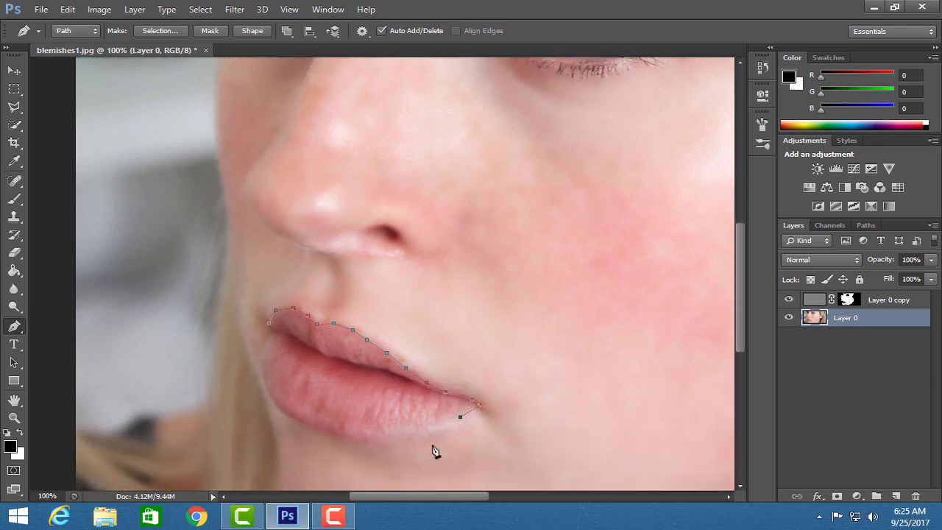
left_click(411, 435)
left_click(376, 439)
left_click(328, 431)
left_click(320, 431)
left_click(298, 419)
left_click(278, 407)
left_click(265, 388)
left_click(263, 372)
left_click(269, 322)
Select the lip path to check its anchors, then deselect them and dismiss the path options.
left_click(479, 412, "ctrl")
left_click(515, 360, "ctrl")
right_click(526, 363)
left_click(588, 361)
scroll(549, 326, "down", 3)
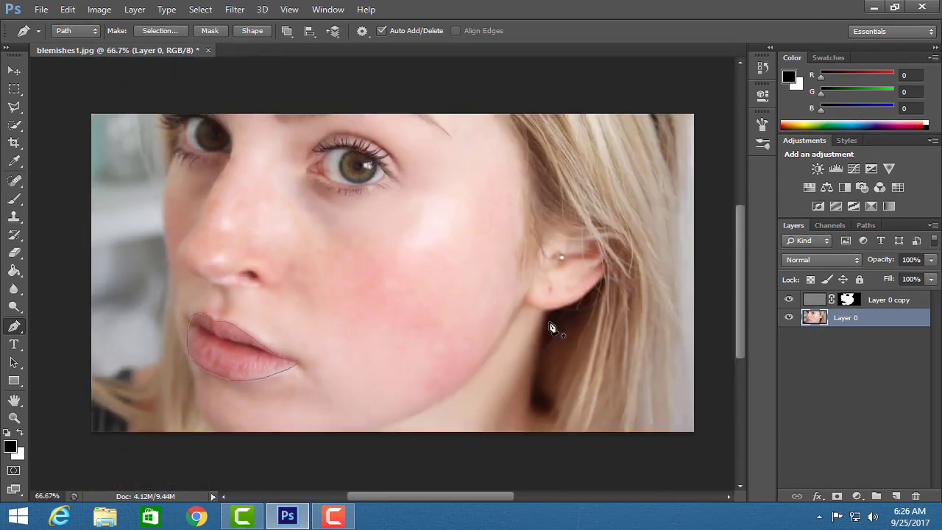
Convert the lip path into a selection with a 0-pixel feather radius.
scroll(550, 327, "up", 1)
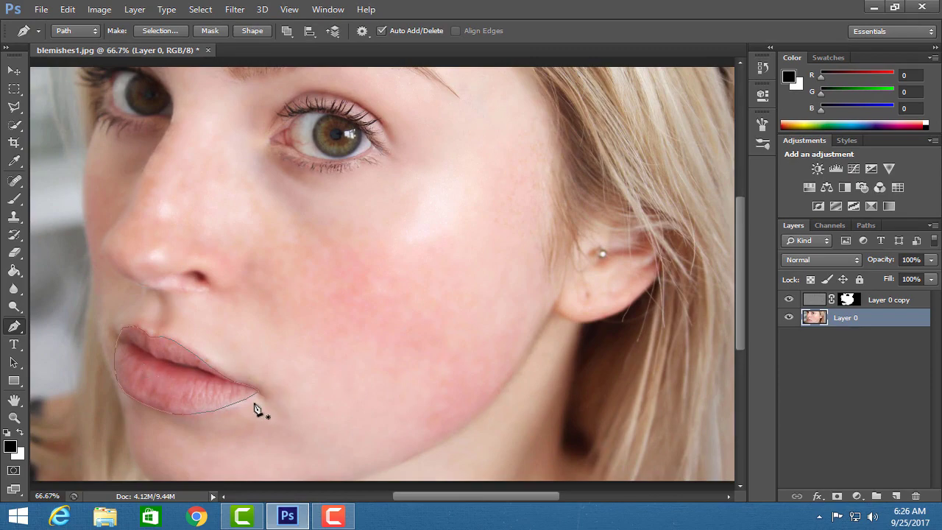
right_click(159, 375)
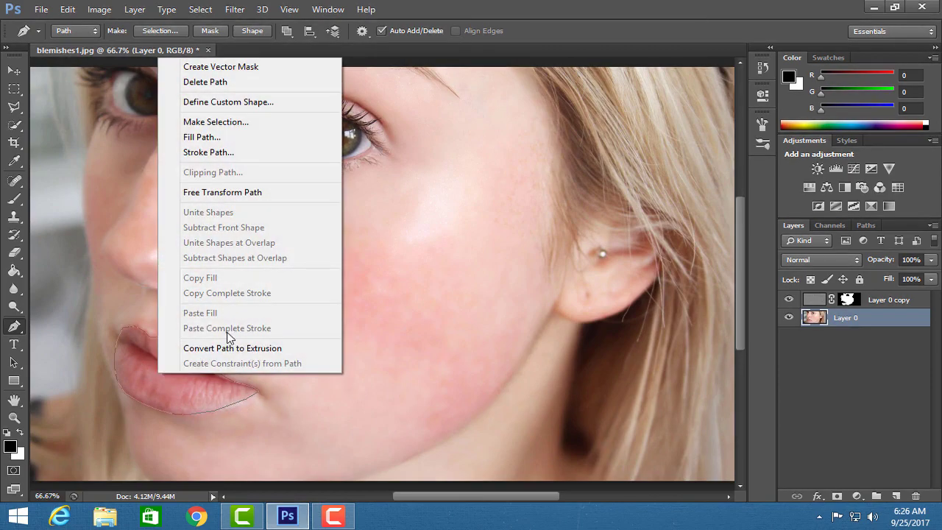
left_click(248, 122)
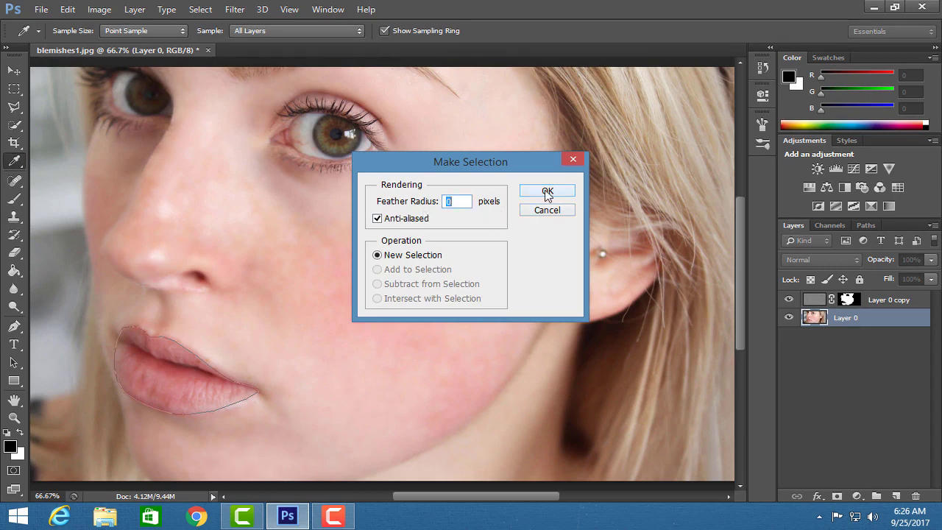
left_click(547, 191)
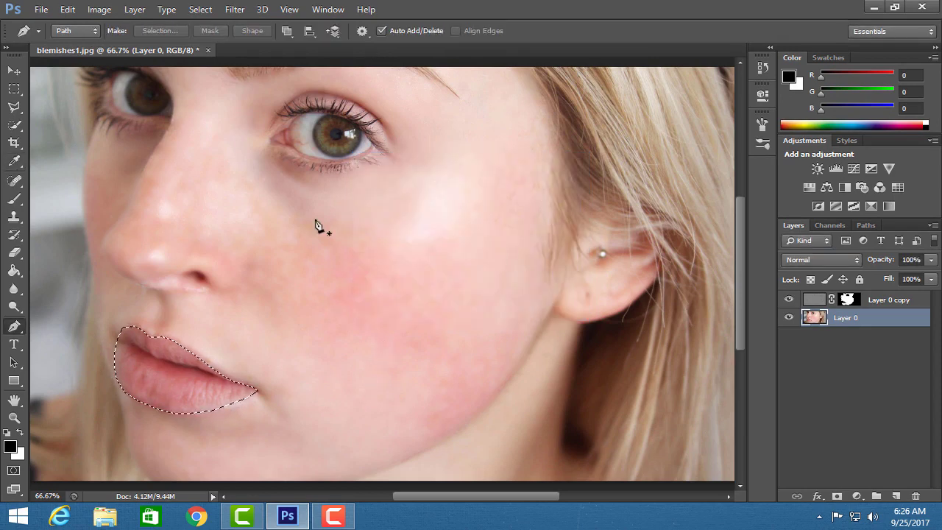
left_click(100, 9)
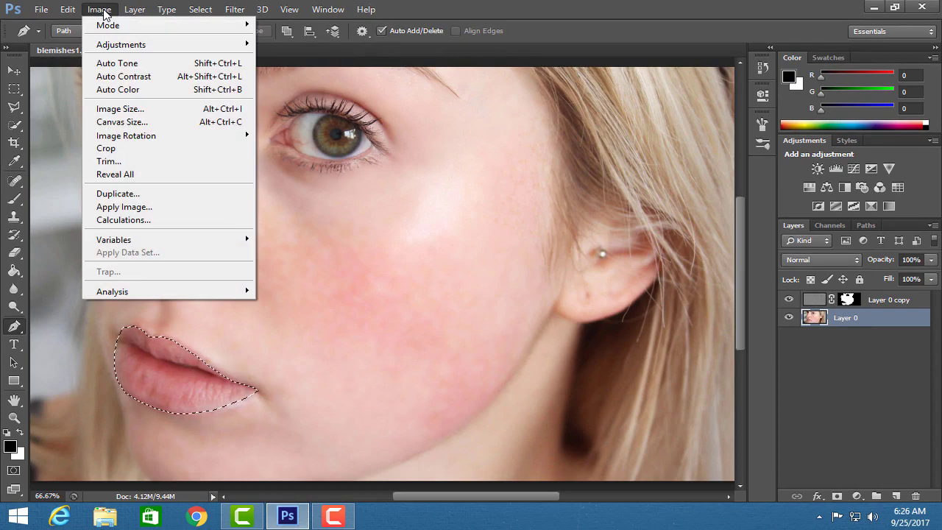
mouse_move(120, 44)
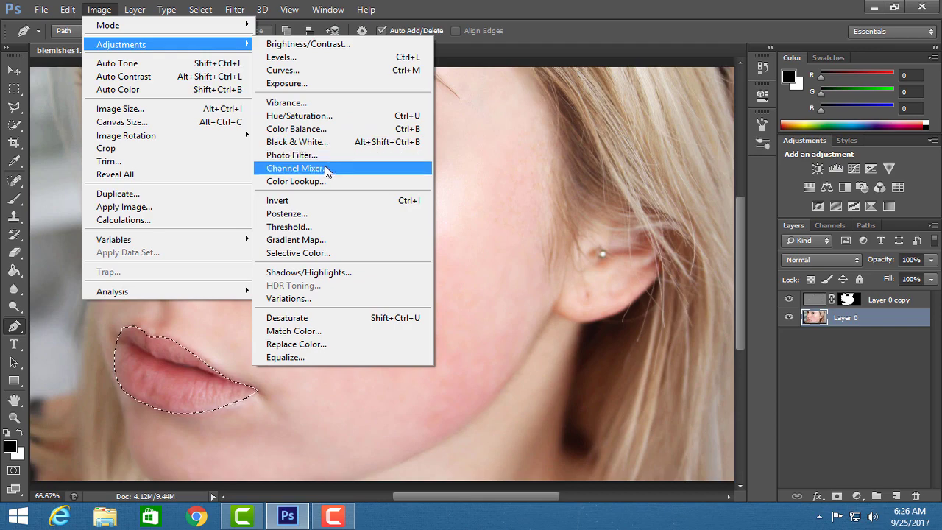
Apply a midtone Color Balance of +41 red and +4 green to the selected lips.
left_click(321, 130)
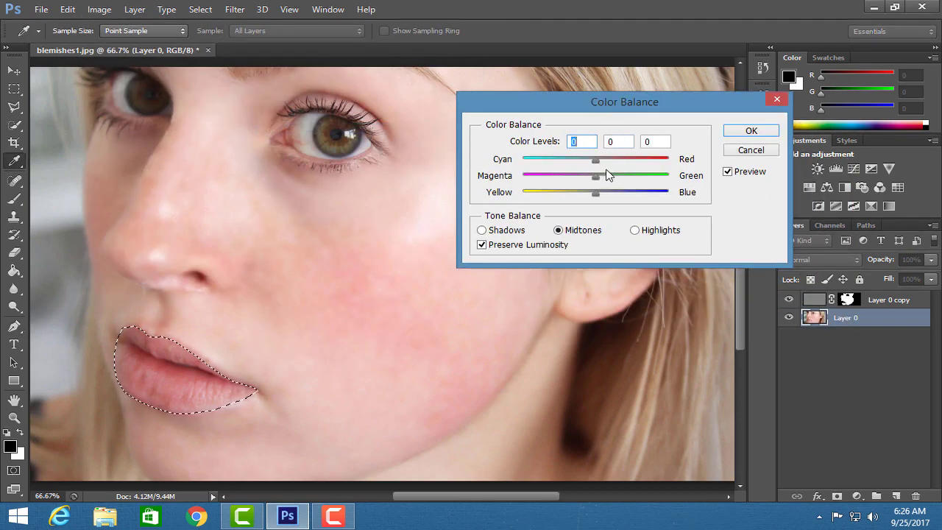
mouse_move(597, 161)
left_mouse_down()
mouse_move(646, 159)
mouse_move(532, 160)
mouse_move(639, 159)
mouse_move(594, 160)
mouse_move(616, 177)
mouse_move(576, 177)
mouse_move(610, 184)
mouse_move(567, 184)
mouse_move(611, 184)
mouse_move(594, 188)
mouse_move(595, 174)
mouse_move(634, 159)
mouse_move(599, 178)
left_mouse_up()
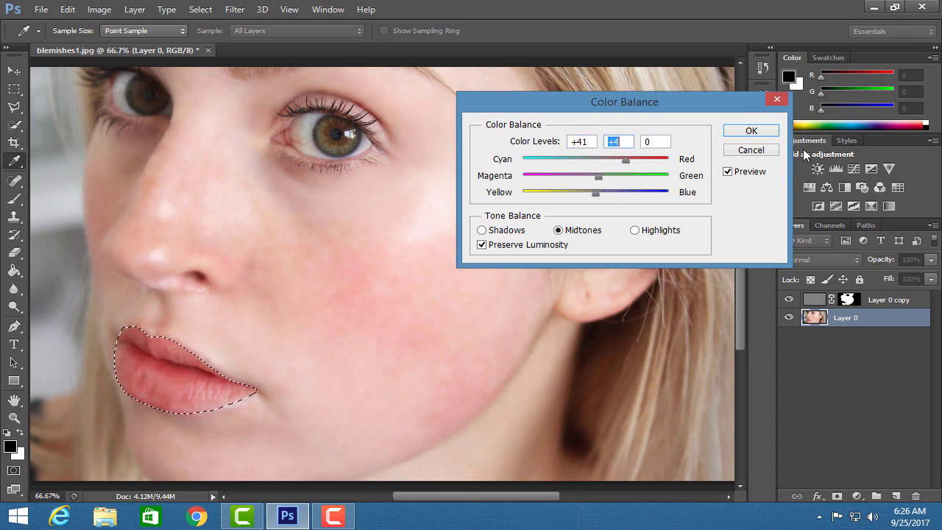
left_click(750, 131)
key("p")
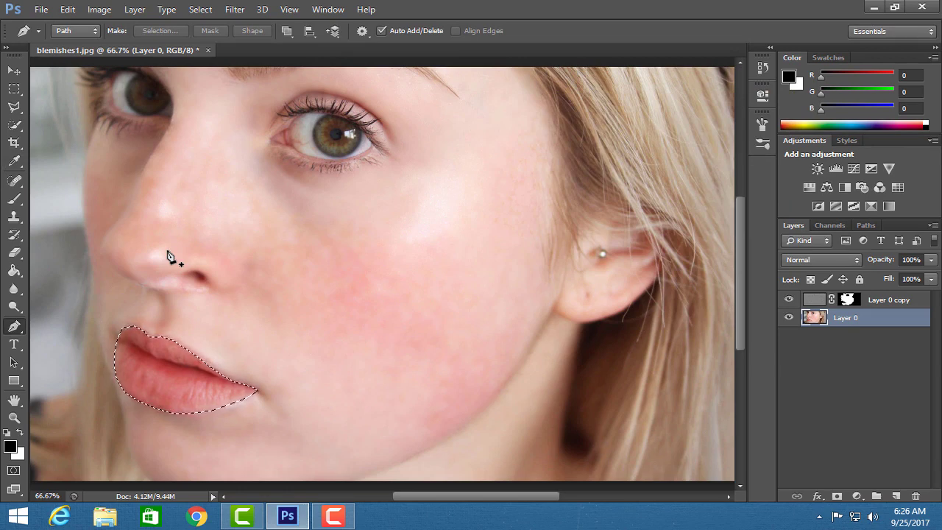
key("ctrl+d")
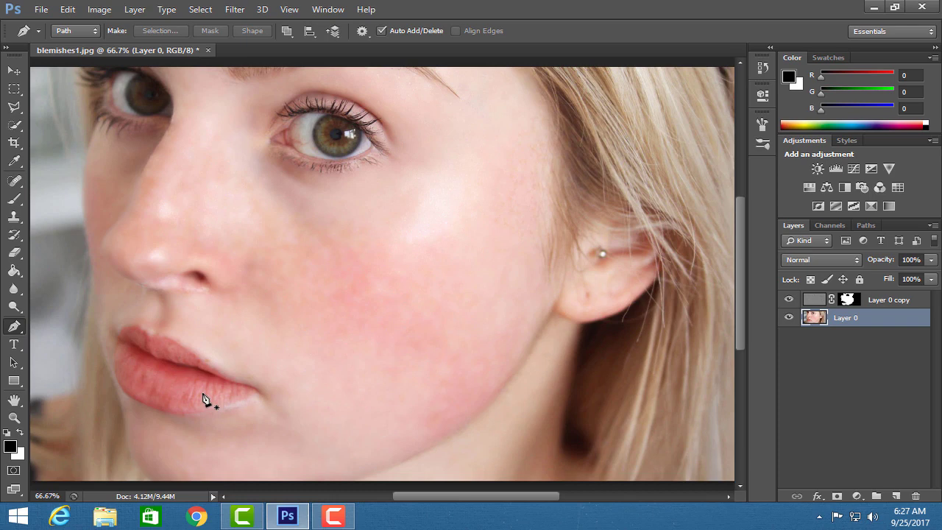
key("ctrl+Return")
Set the lips' Brightness/Contrast brightness to 12, then deselect the lip selection.
left_click(99, 9)
left_click(293, 45)
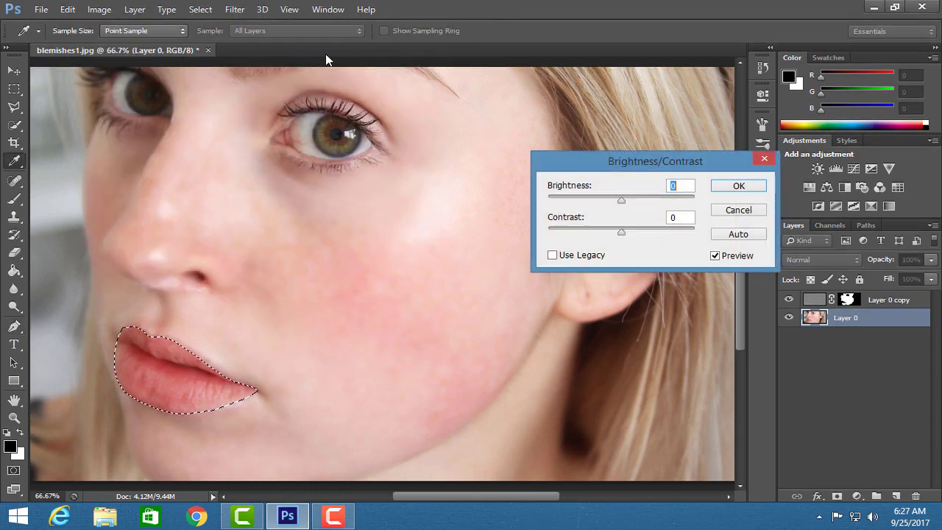
left_click_drag(621, 200, 623, 206)
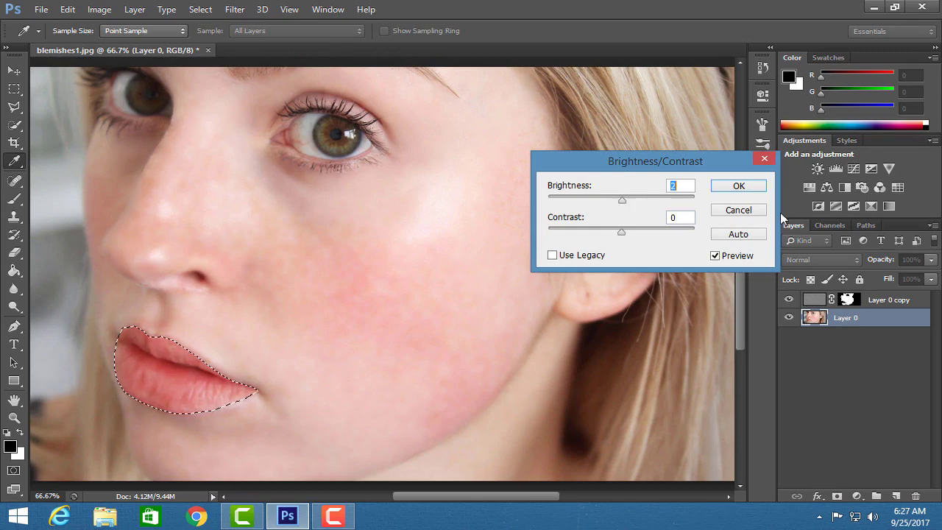
left_click(739, 187)
key("p")
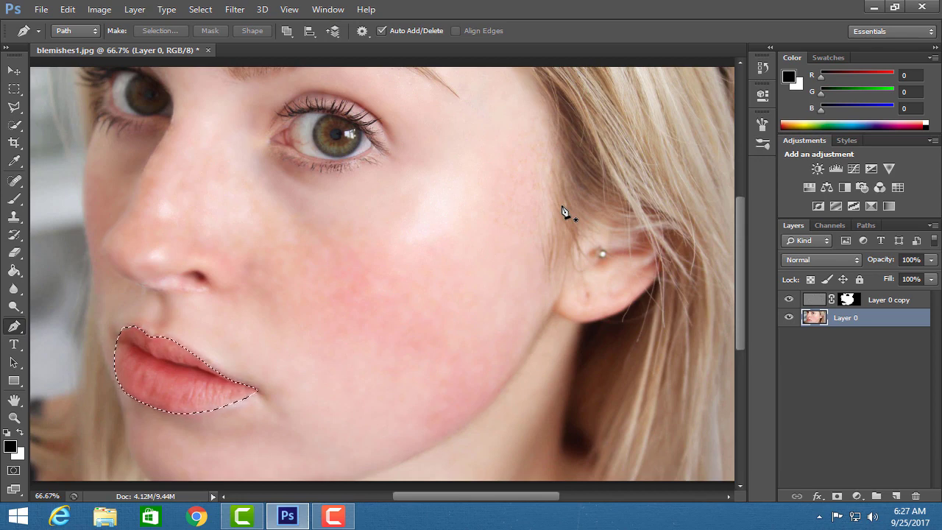
key("ctrl+d")
Zoom out to 50% to view the entire finished face photo.
key("ctrl+minus")
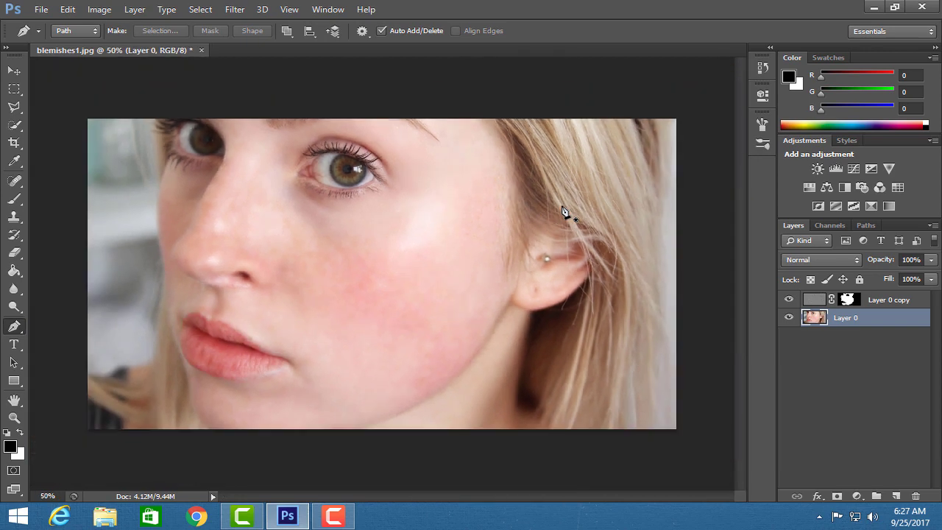